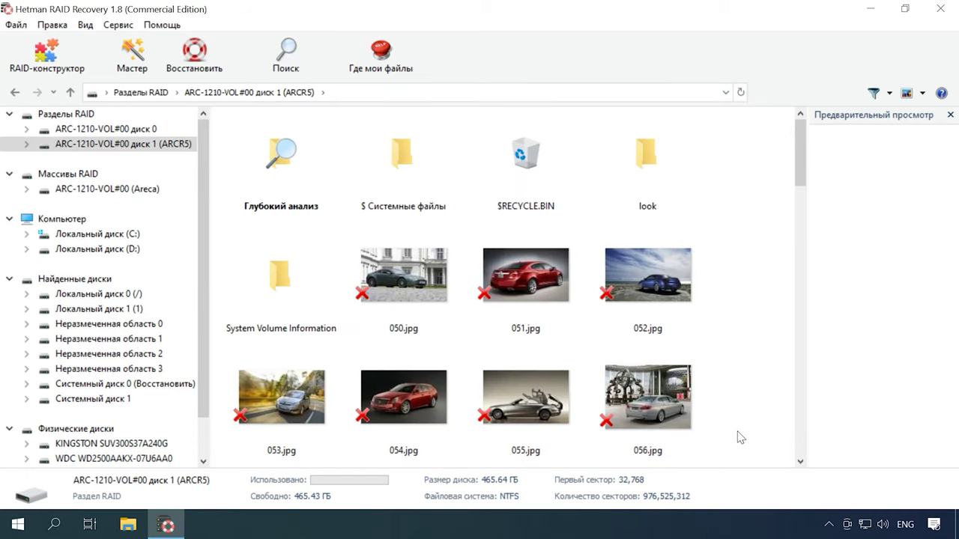
Preview 052.jpg and start recovering the deleted images 050–052.jpg and 054–056.jpg, choosing to save them to the hard disk.
{"action": "left_click", "coordinate": [641, 268]}
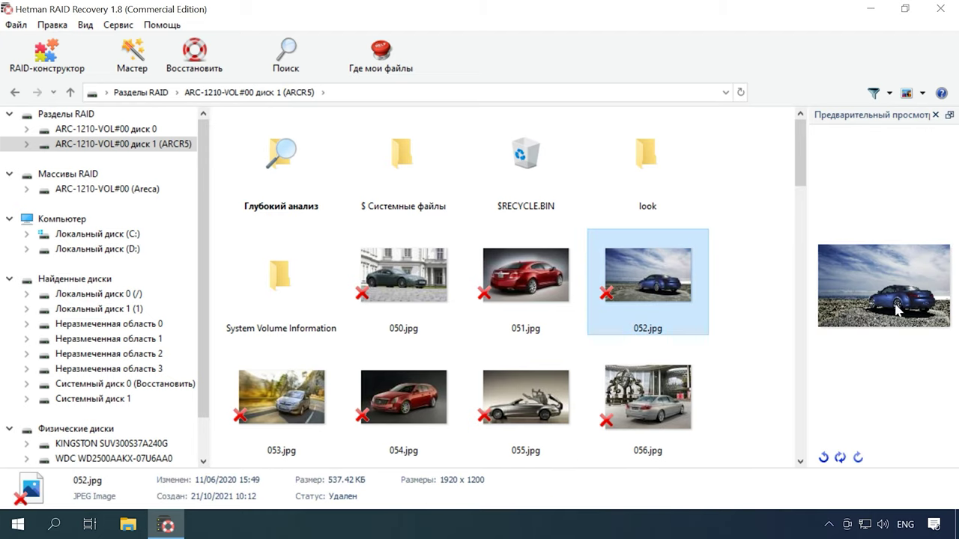
{"action": "left_click_drag", "start_coordinate": [763, 280], "coordinate": [475, 396]}
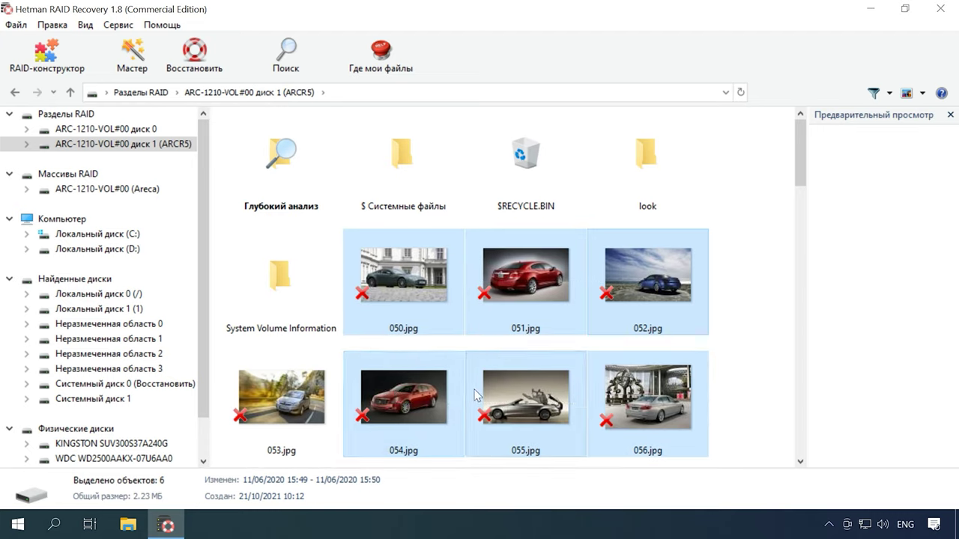
{"action": "left_click", "coordinate": [196, 60]}
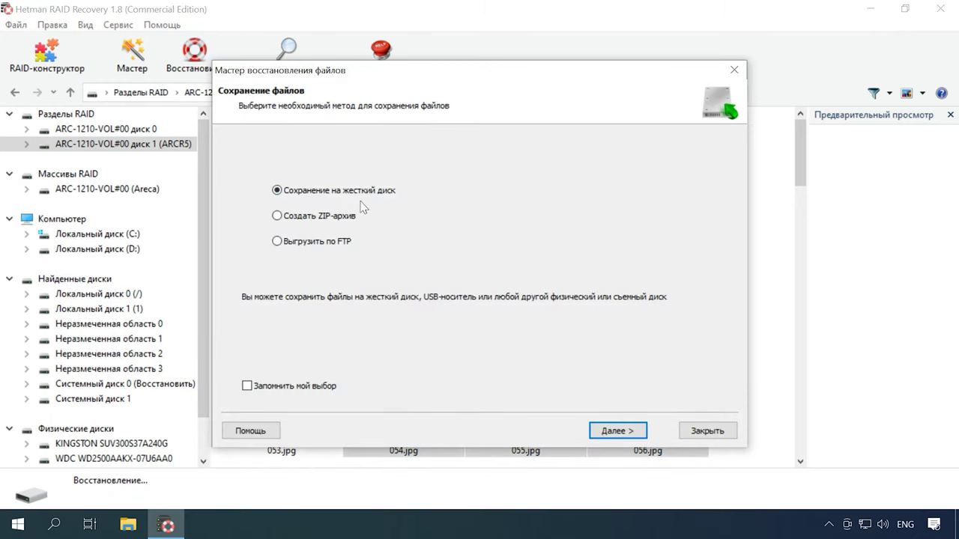
{"action": "left_click", "coordinate": [618, 431]}
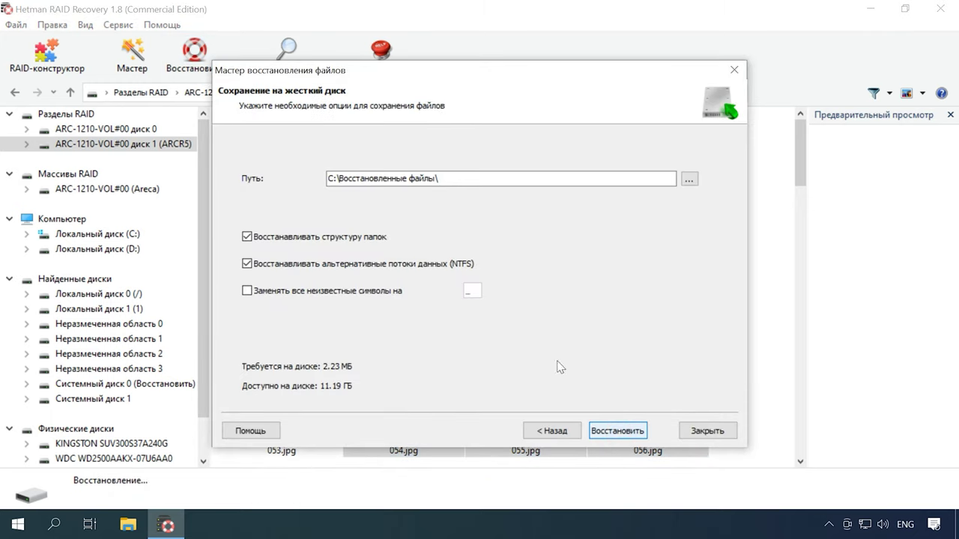
Set the recovery path to C:\01\, recover the selected images and finish the wizard.
{"action": "left_click", "coordinate": [435, 172]}
{"action": "key", "text": "ctrl+a"}
{"action": "type", "text": "C:\\01\\"}
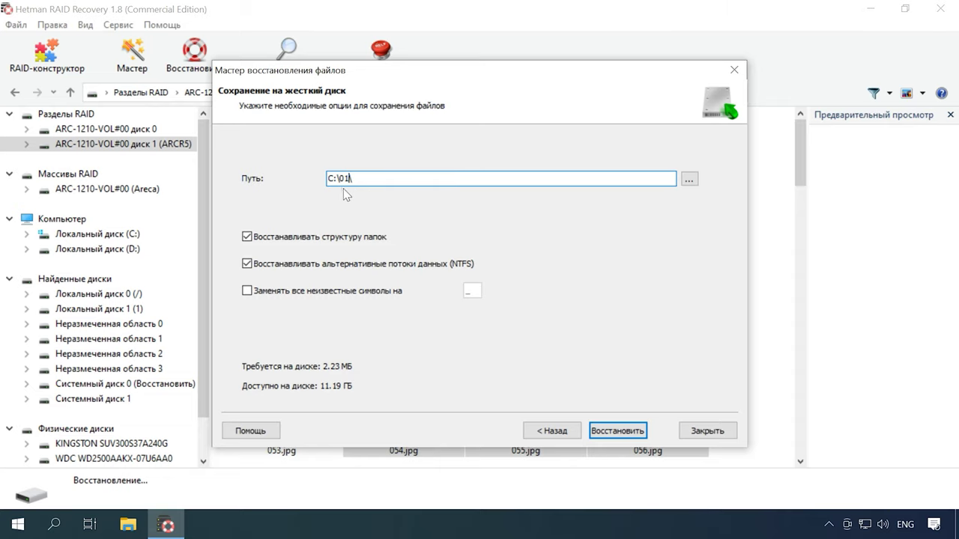
{"action": "left_click", "coordinate": [618, 433]}
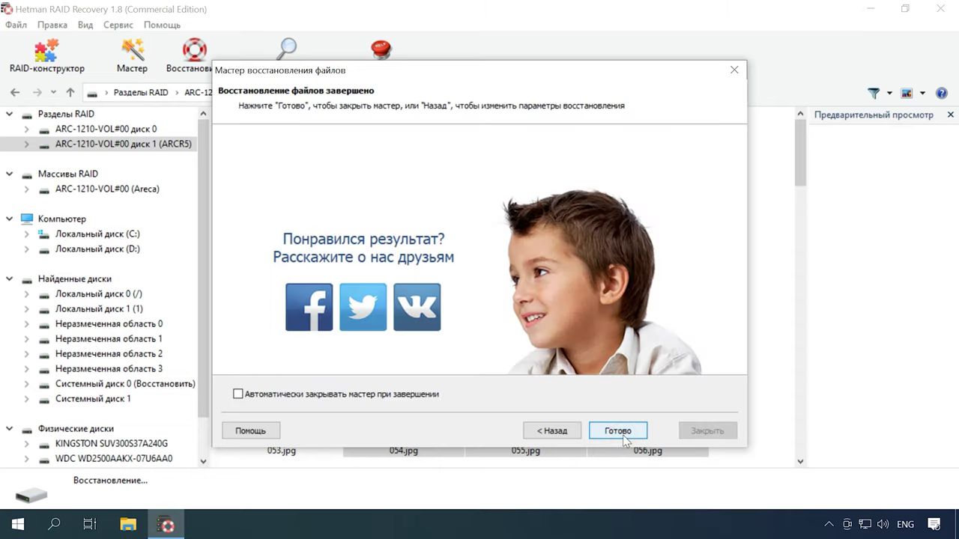
{"action": "left_click", "coordinate": [617, 439]}
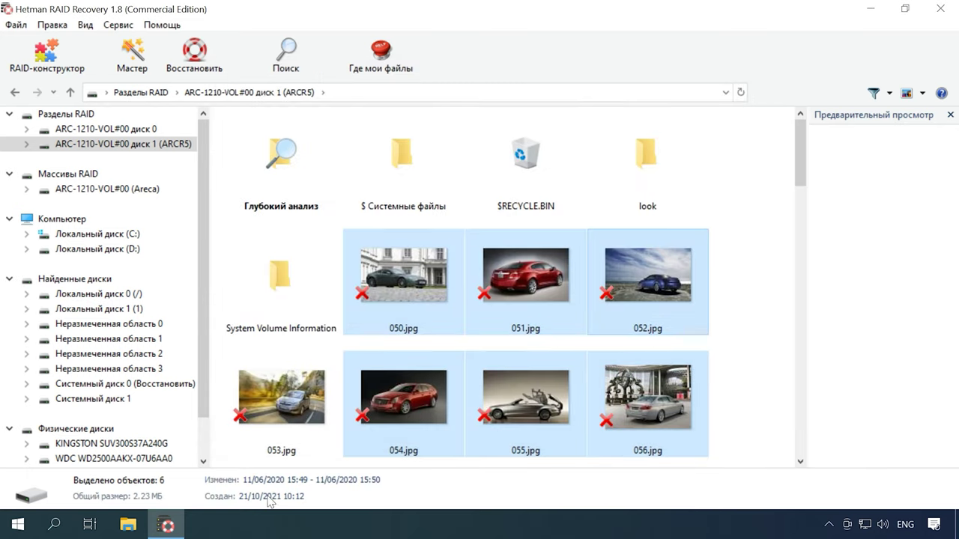
Switch to File Explorer, open the folder C:\01 and check all the recovered images in it.
{"action": "left_click", "coordinate": [129, 525]}
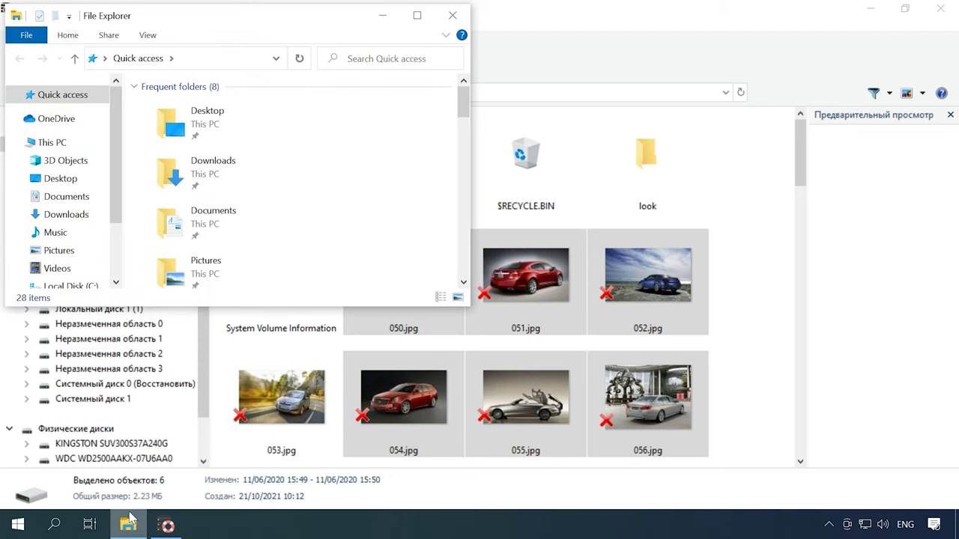
{"action": "left_click", "coordinate": [54, 144]}
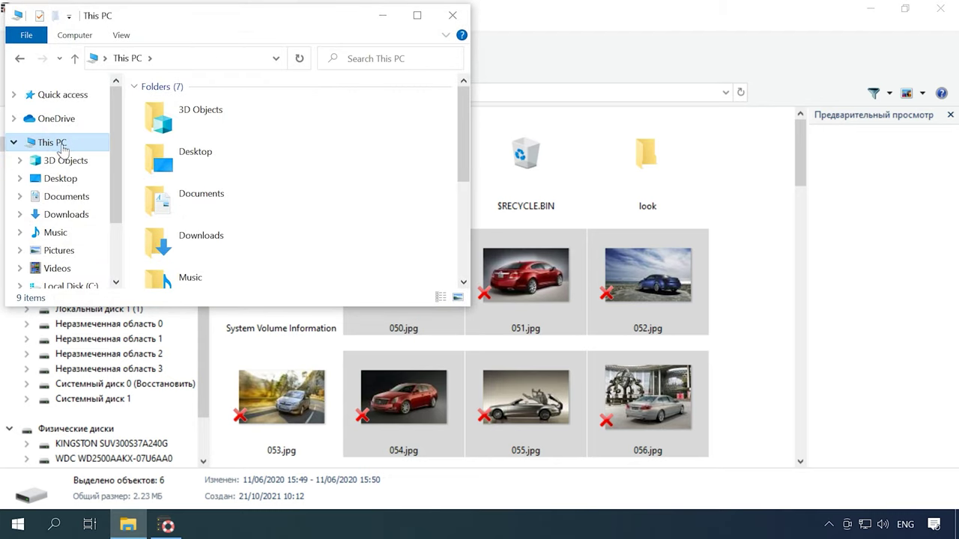
{"action": "scroll", "coordinate": [180, 209], "scroll_direction": "down", "scroll_amount": 5}
{"action": "left_click", "coordinate": [197, 222]}
{"action": "double_click", "coordinate": [197, 222]}
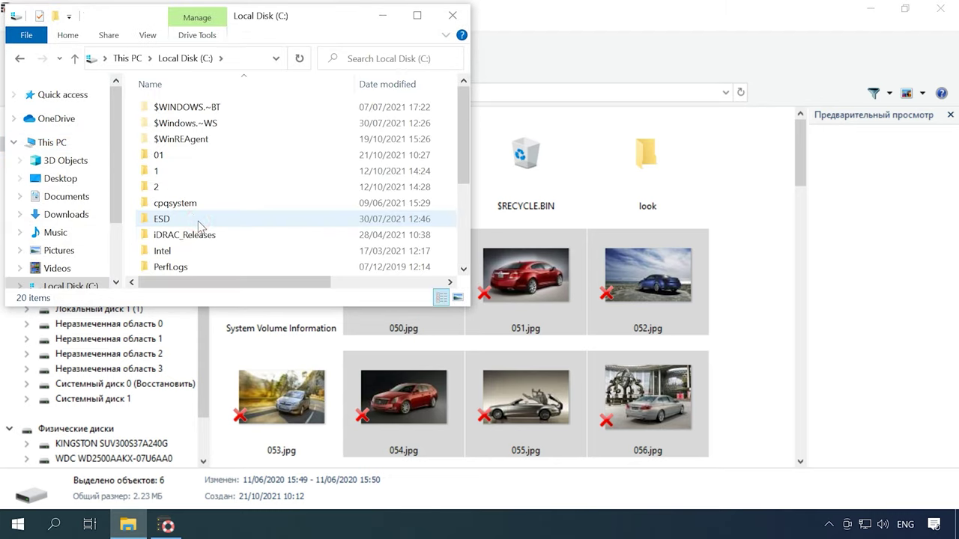
{"action": "double_click", "coordinate": [171, 157]}
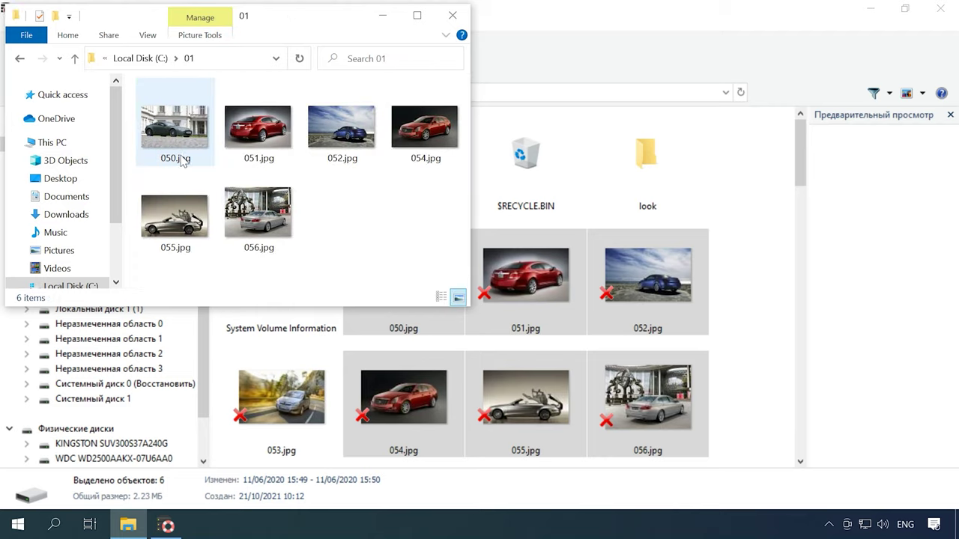
{"action": "left_click_drag", "start_coordinate": [442, 219], "coordinate": [141, 87]}
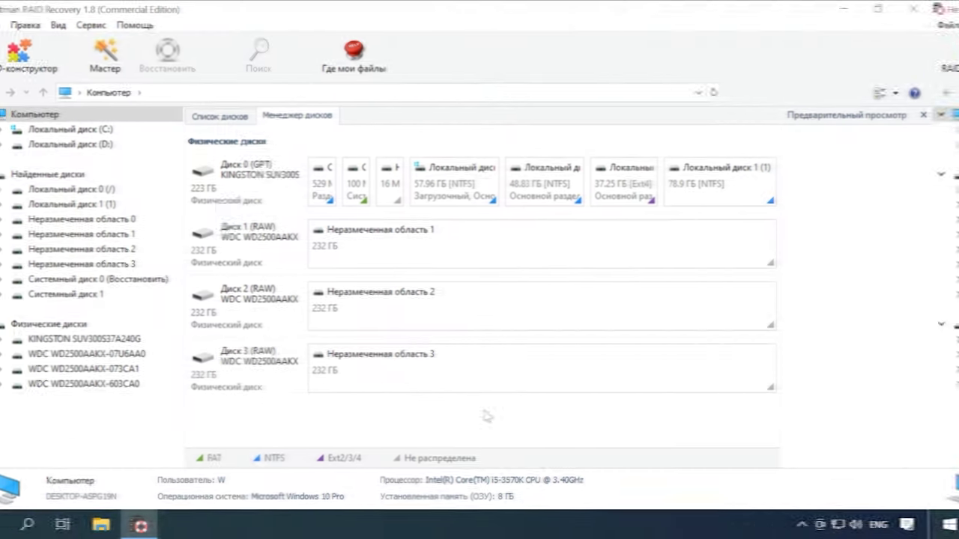
Start the RAID constructor and choose to create the array manually (Создание вручную).
{"action": "left_click", "coordinate": [63, 75]}
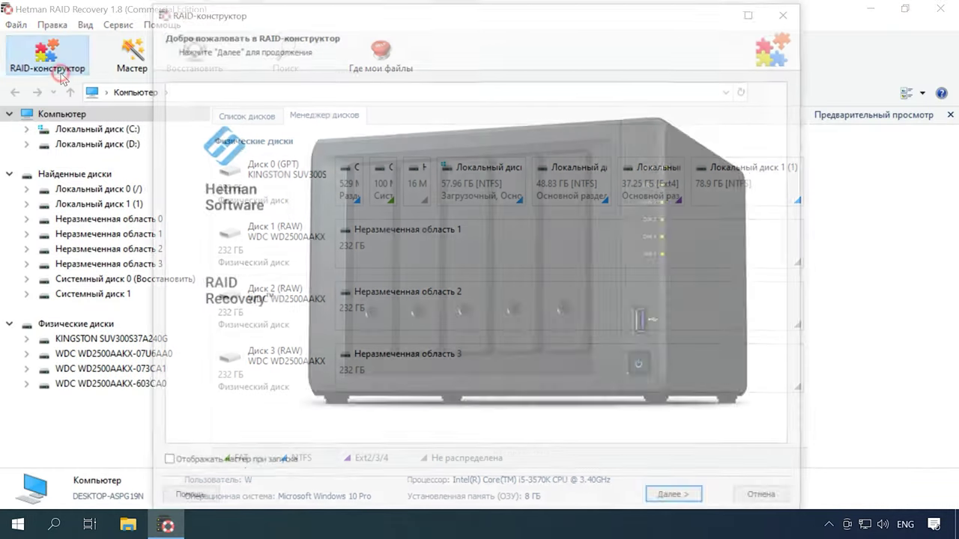
{"action": "left_click", "coordinate": [681, 502]}
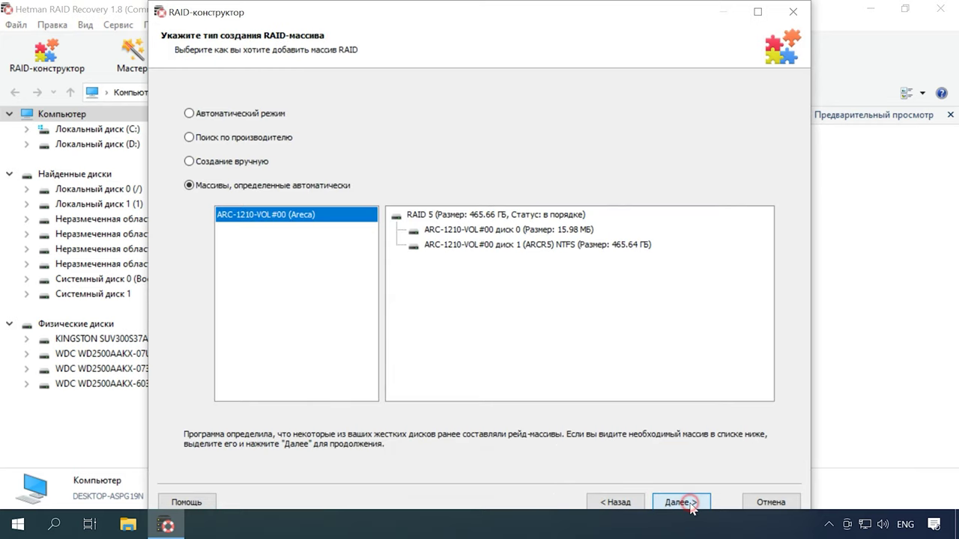
{"action": "left_click", "coordinate": [213, 162]}
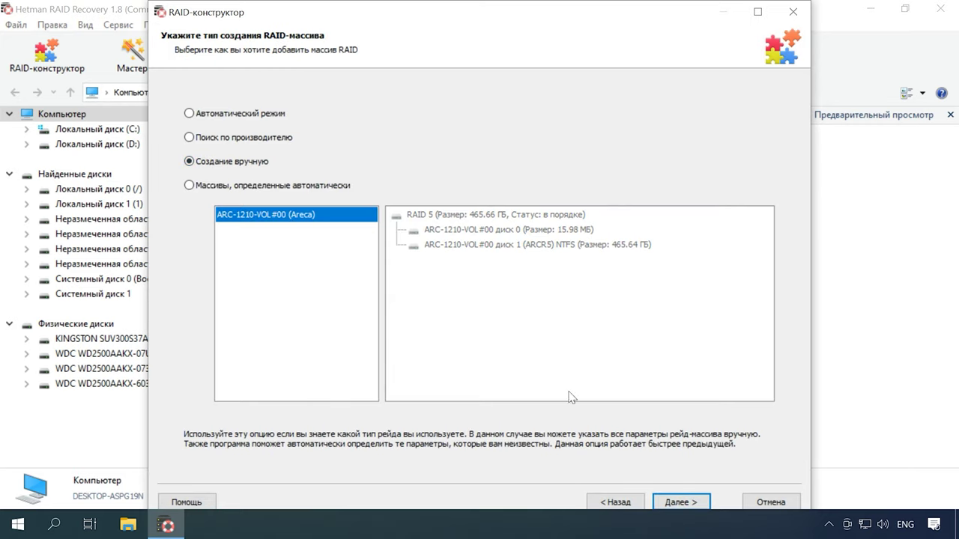
{"action": "left_click", "coordinate": [677, 501]}
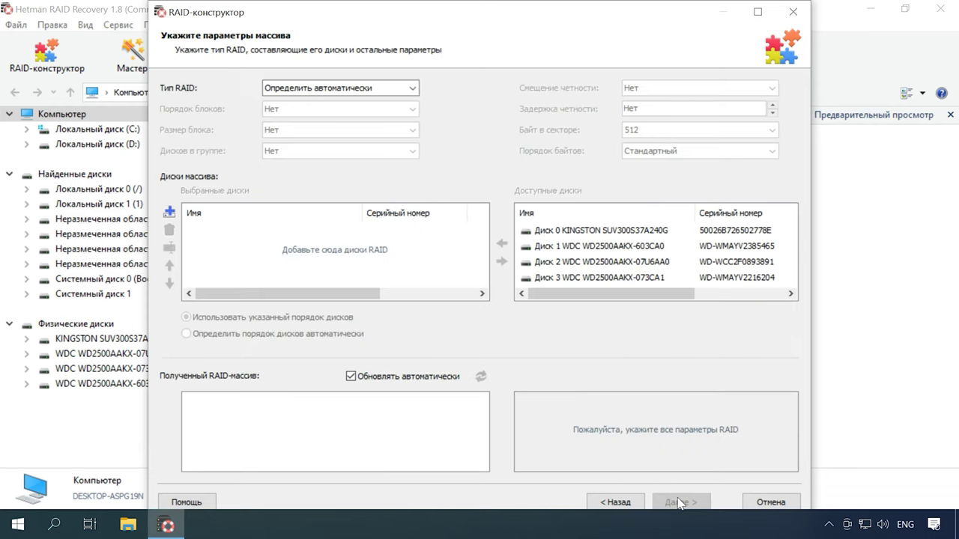
Set the array type to RAID 5 (Parity), the block order to Left Synchronous and the block size to 64 КБ.
{"action": "left_click", "coordinate": [412, 88]}
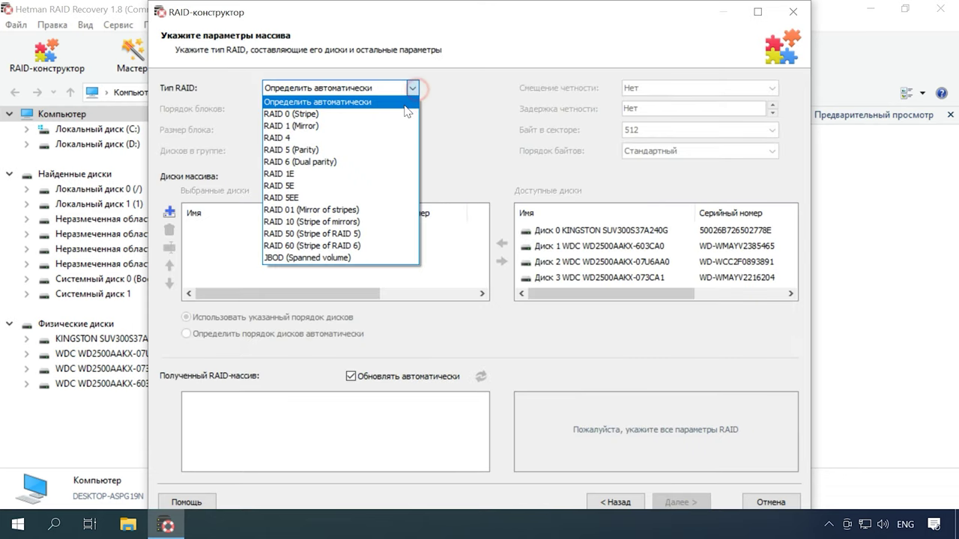
{"action": "left_click", "coordinate": [293, 151]}
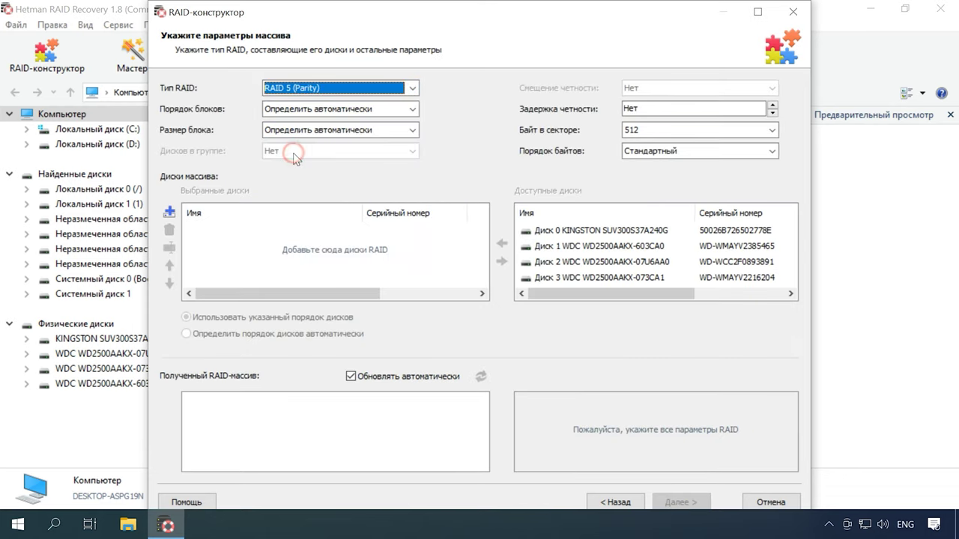
{"action": "left_click", "coordinate": [411, 109]}
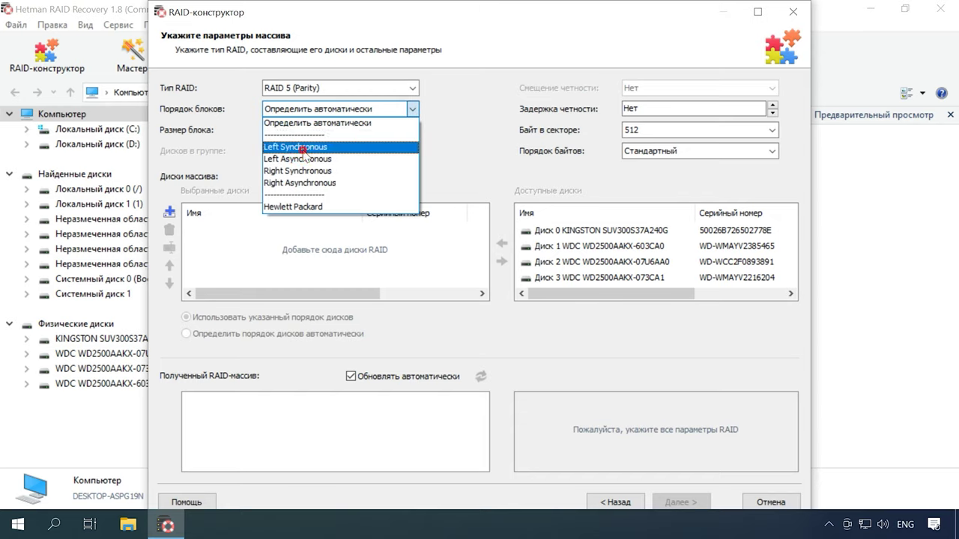
{"action": "left_click", "coordinate": [301, 149]}
{"action": "left_click", "coordinate": [411, 129]}
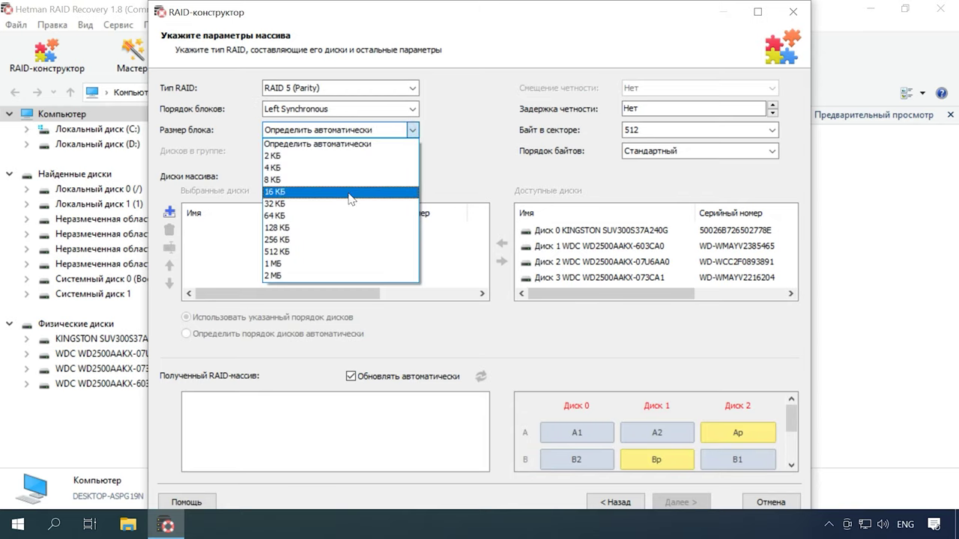
{"action": "left_click", "coordinate": [285, 216]}
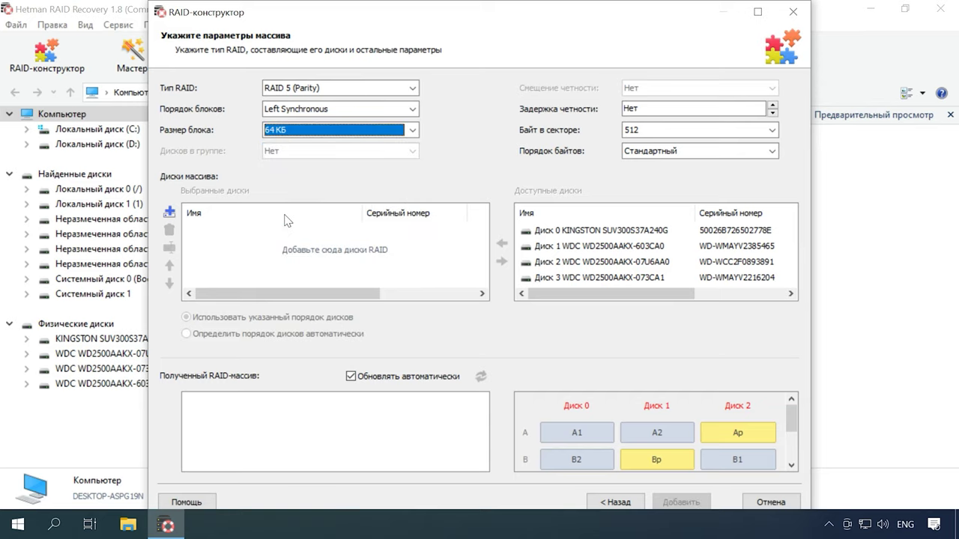
Add the three WDC drives, Disks 1, 2 and 3, to the array and move Disk 3 above Disk 2.
{"action": "left_click", "coordinate": [558, 247]}
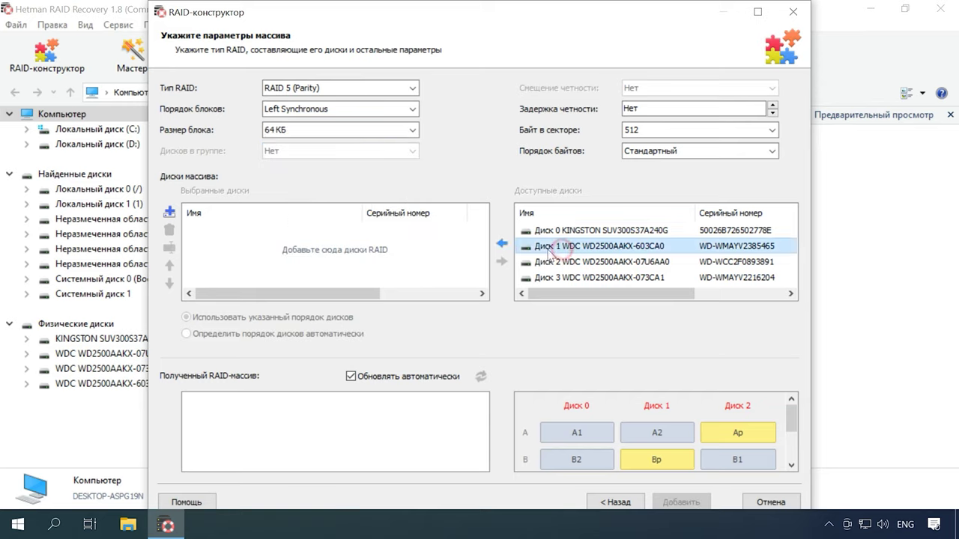
{"action": "left_click", "coordinate": [501, 244]}
{"action": "left_click", "coordinate": [502, 243]}
{"action": "left_click", "coordinate": [501, 243]}
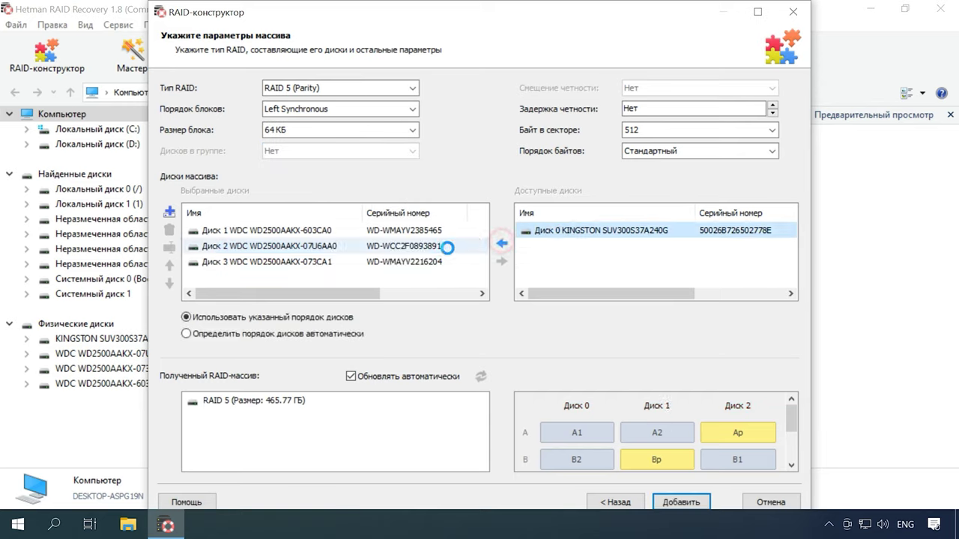
{"action": "left_click", "coordinate": [218, 262]}
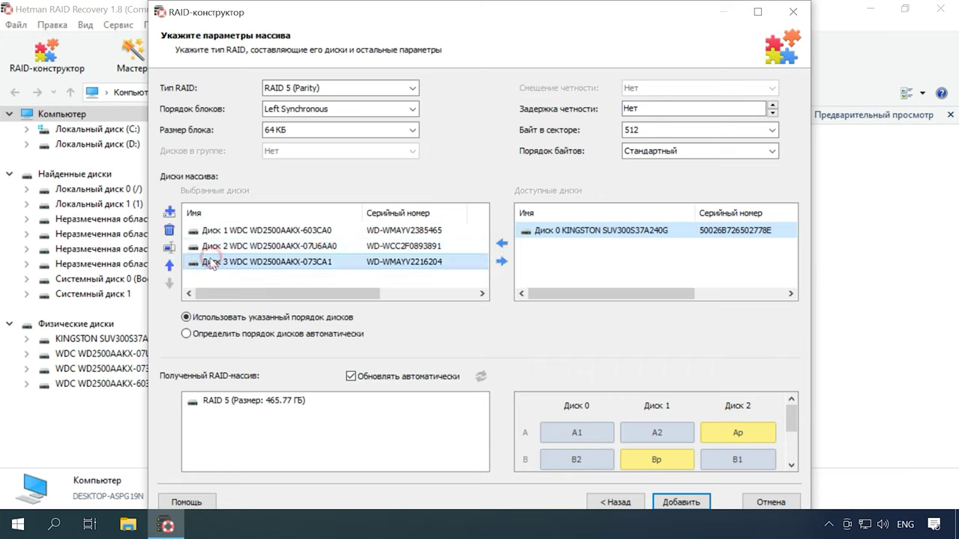
{"action": "left_click", "coordinate": [167, 265]}
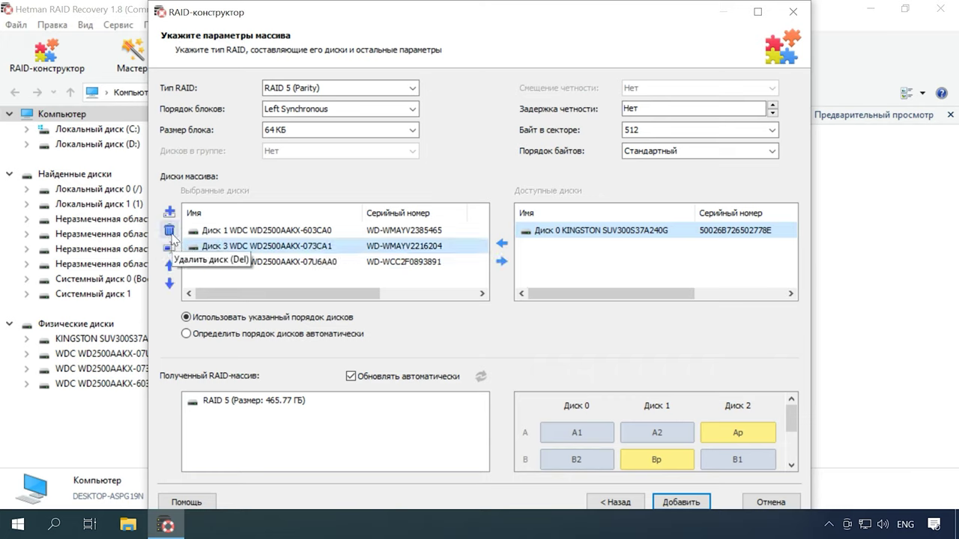
Add an empty placeholder disk to the array and remove it again.
{"action": "left_click", "coordinate": [169, 248]}
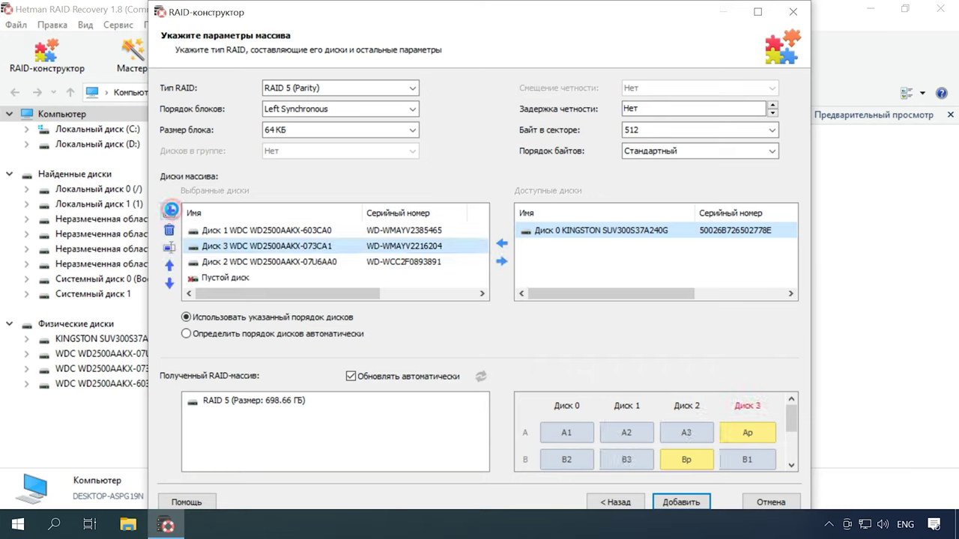
{"action": "left_click", "coordinate": [223, 284]}
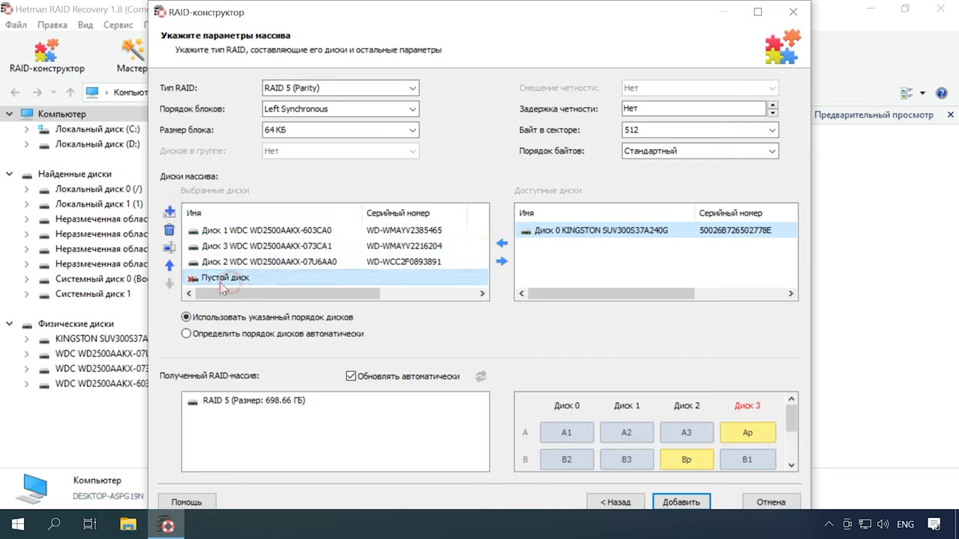
{"action": "left_click", "coordinate": [170, 234]}
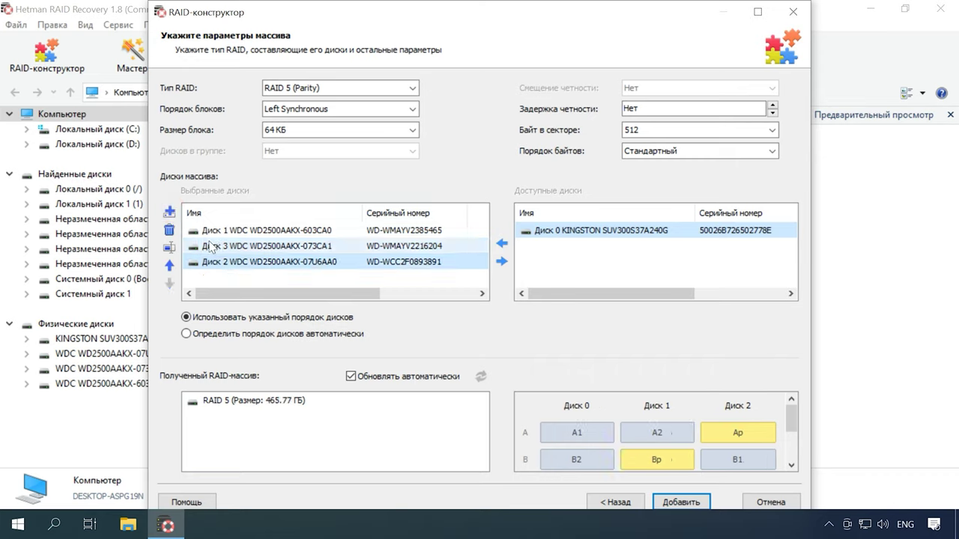
Inspect the resulting RAID 5 entry and Disk 1's offset and size options without changing them.
{"action": "left_click", "coordinate": [212, 407]}
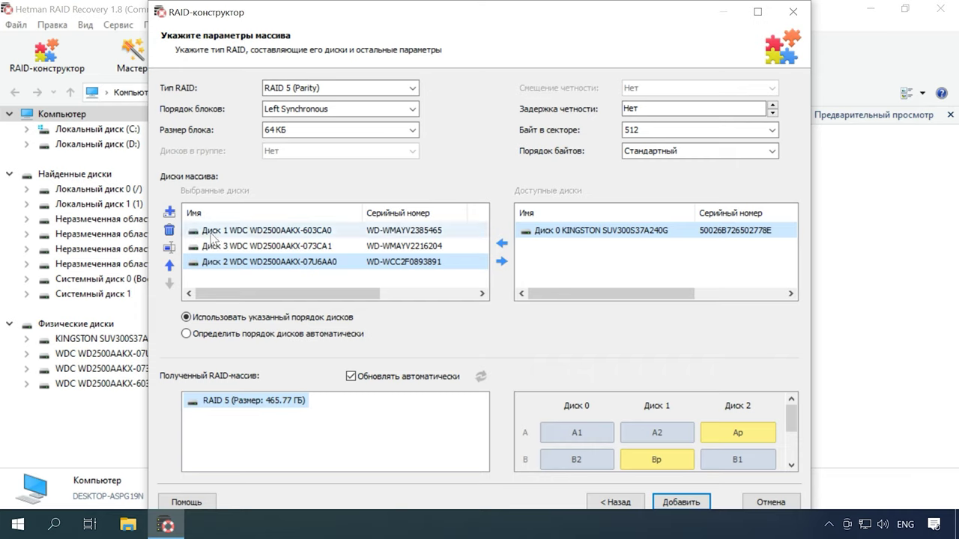
{"action": "left_click", "coordinate": [229, 231]}
{"action": "left_click", "coordinate": [169, 248]}
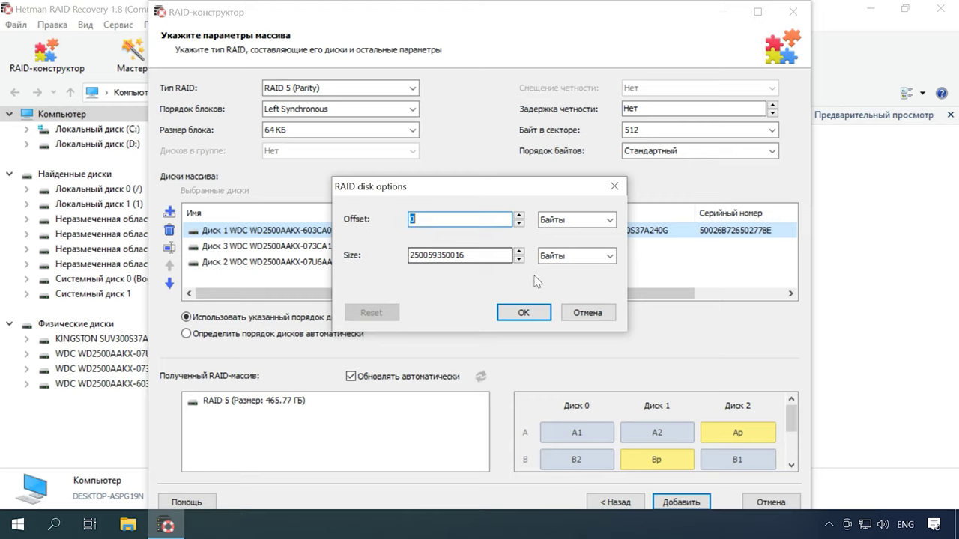
{"action": "left_click", "coordinate": [570, 314]}
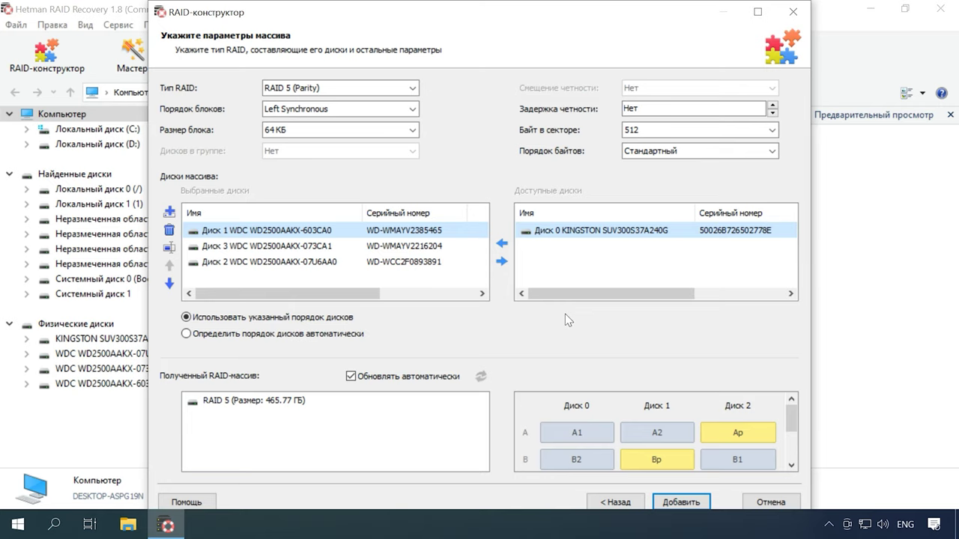
Move the RAID constructor aside to uncover the physical disks and cancel it without adding the array.
{"action": "left_click_drag", "start_coordinate": [471, 20], "coordinate": [617, 25]}
{"action": "left_click", "coordinate": [234, 274]}
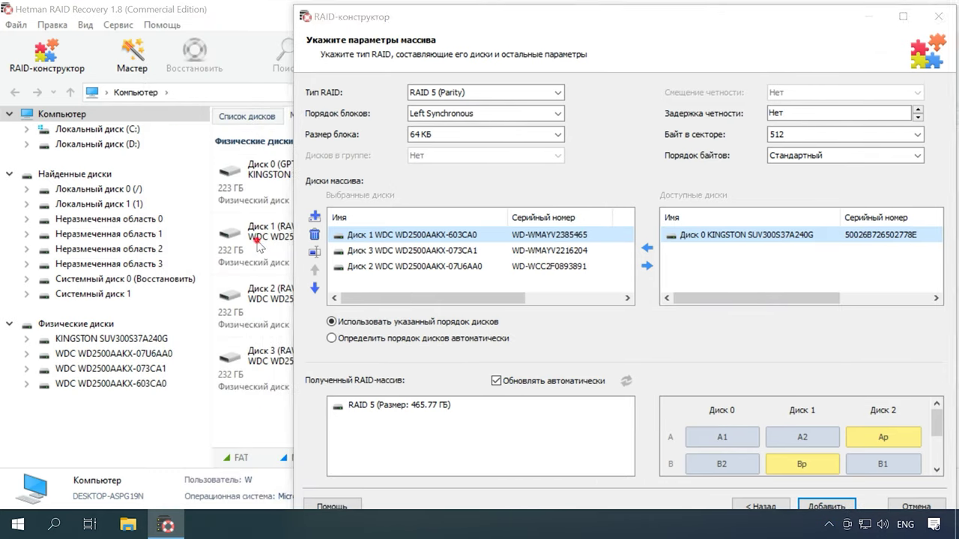
{"action": "left_click", "coordinate": [913, 507]}
Open Disk 1's unallocated area (Неразмеченная область 1) in the HEX editor.
{"action": "left_click", "coordinate": [447, 253]}
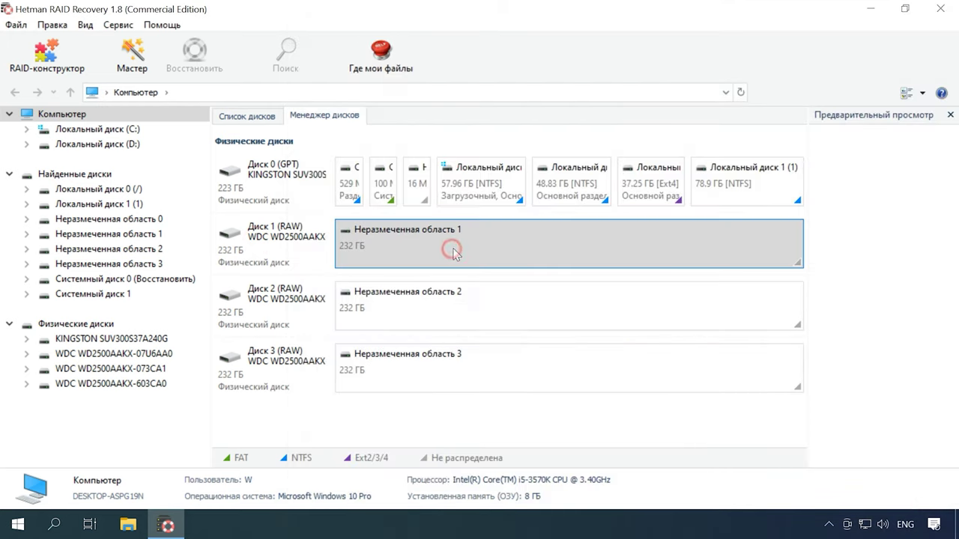
{"action": "right_click", "coordinate": [527, 253]}
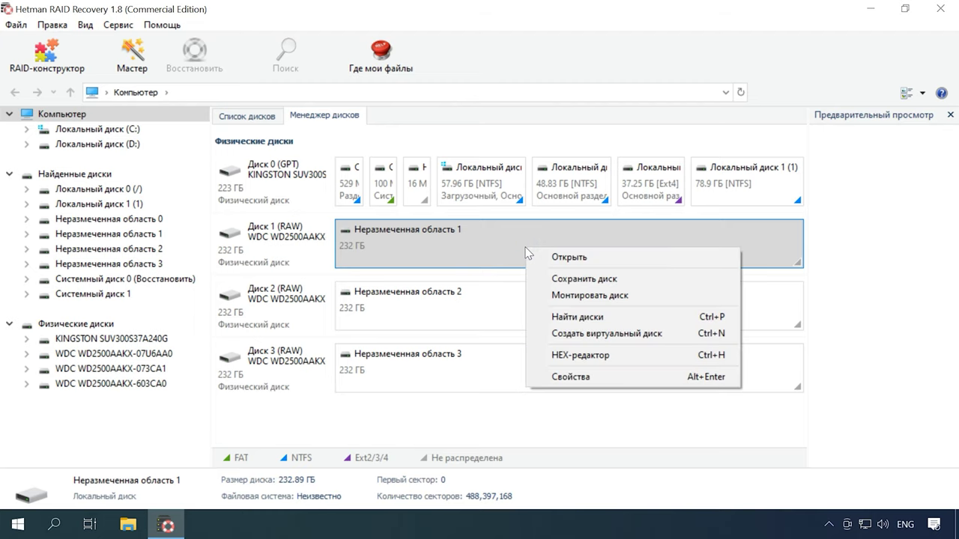
{"action": "left_click", "coordinate": [607, 356]}
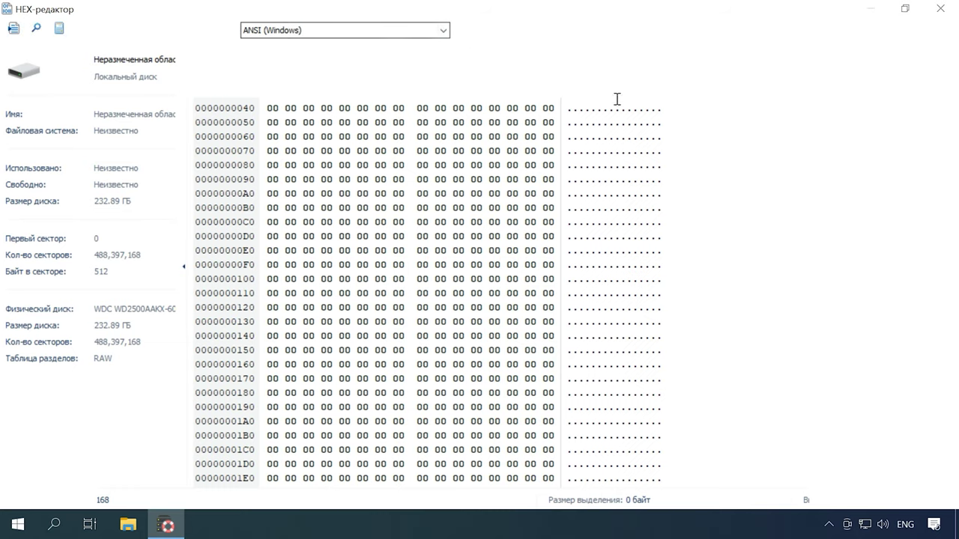
Search the unallocated area downward for the text "EFI PART" and examine the match's byte position and the sector preceding it.
{"action": "left_click", "coordinate": [36, 33]}
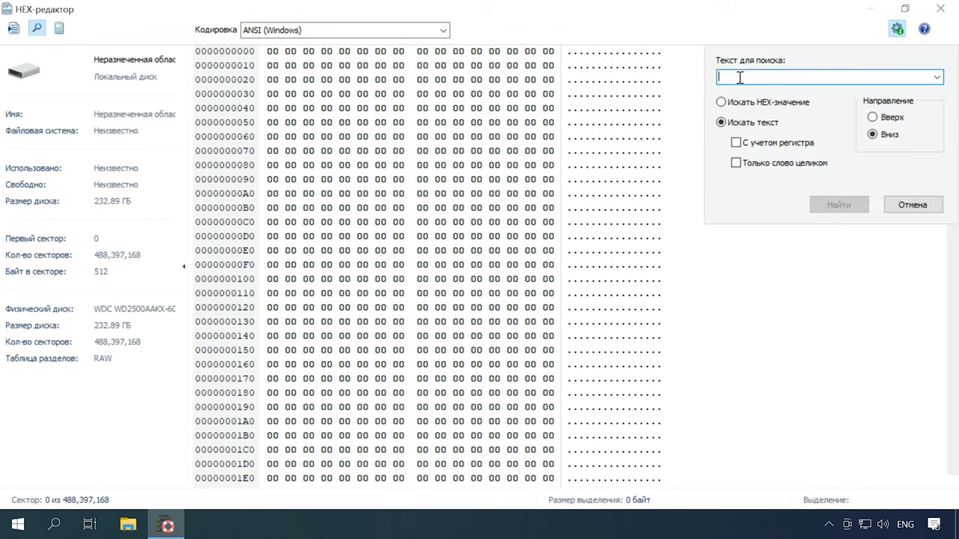
{"action": "type", "text": "EFI PART"}
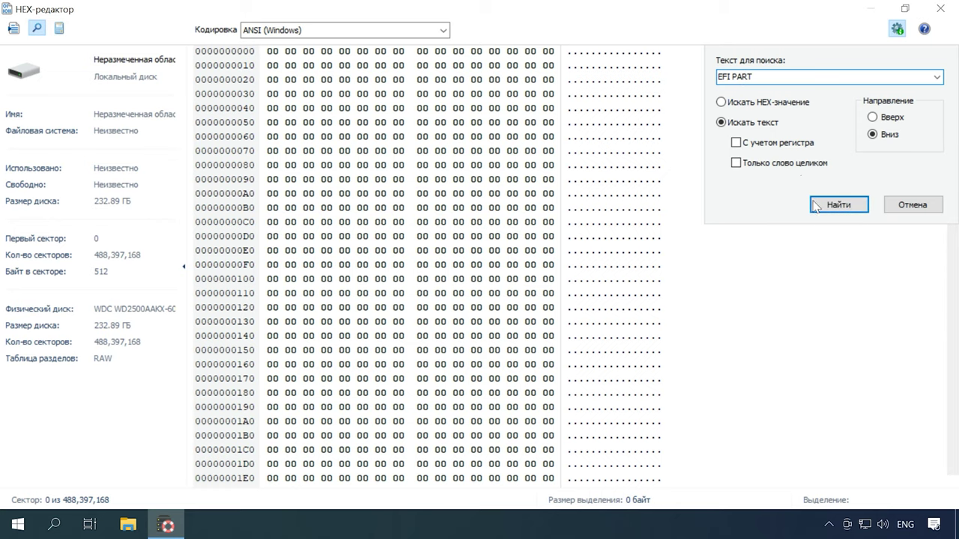
{"action": "left_click", "coordinate": [838, 205]}
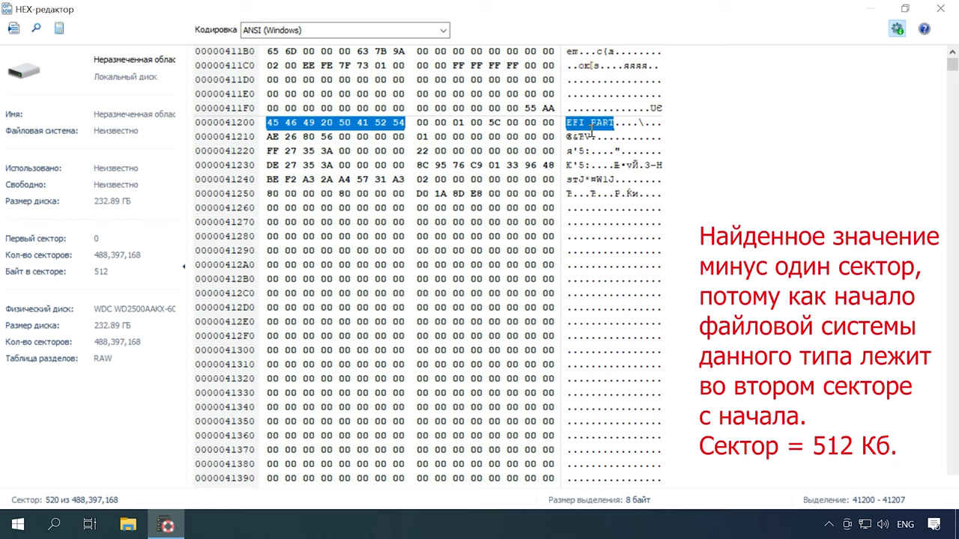
{"action": "mouse_move", "coordinate": [241, 124]}
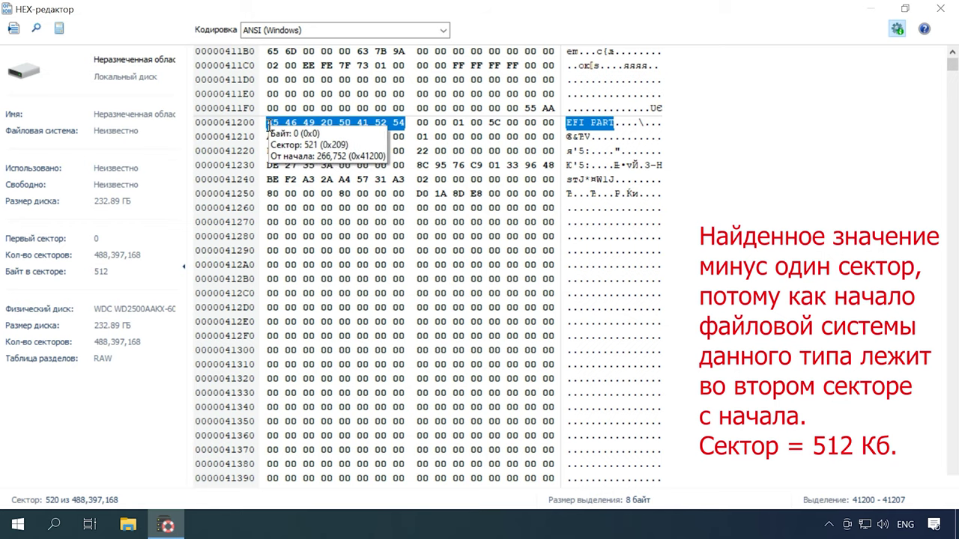
{"action": "scroll", "coordinate": [268, 126], "scroll_direction": "up", "scroll_amount": 8}
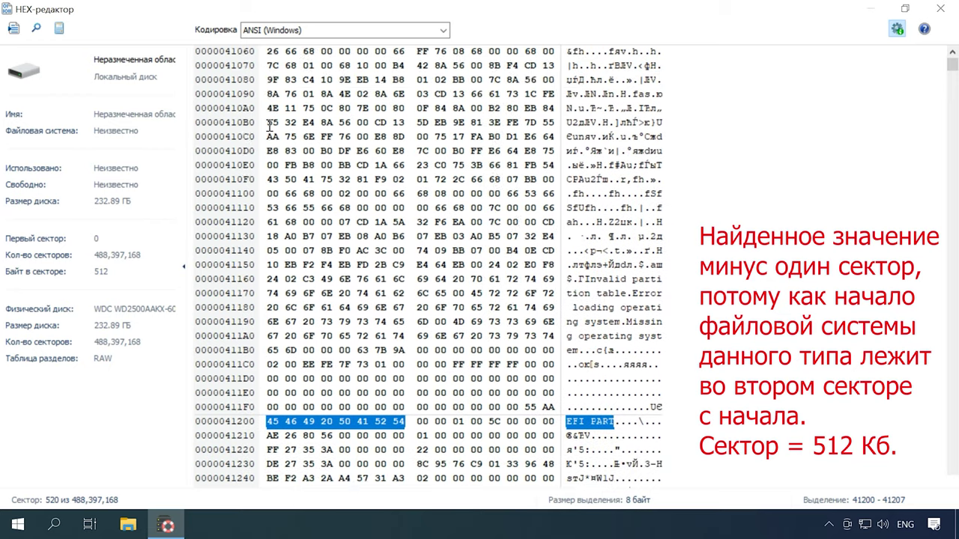
{"action": "scroll", "coordinate": [271, 126], "scroll_direction": "up", "scroll_amount": 3}
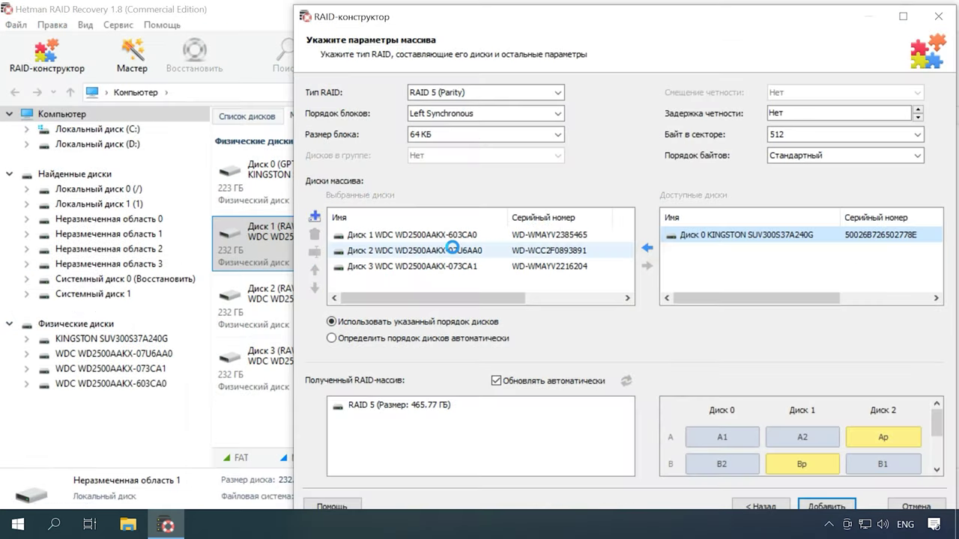
Move Disk 3 above Disk 2 in the array order and set Disk 1's offset to 266240 bytes.
{"action": "left_click", "coordinate": [397, 266]}
{"action": "left_click", "coordinate": [314, 269]}
{"action": "left_click", "coordinate": [379, 235]}
{"action": "left_click", "coordinate": [314, 251]}
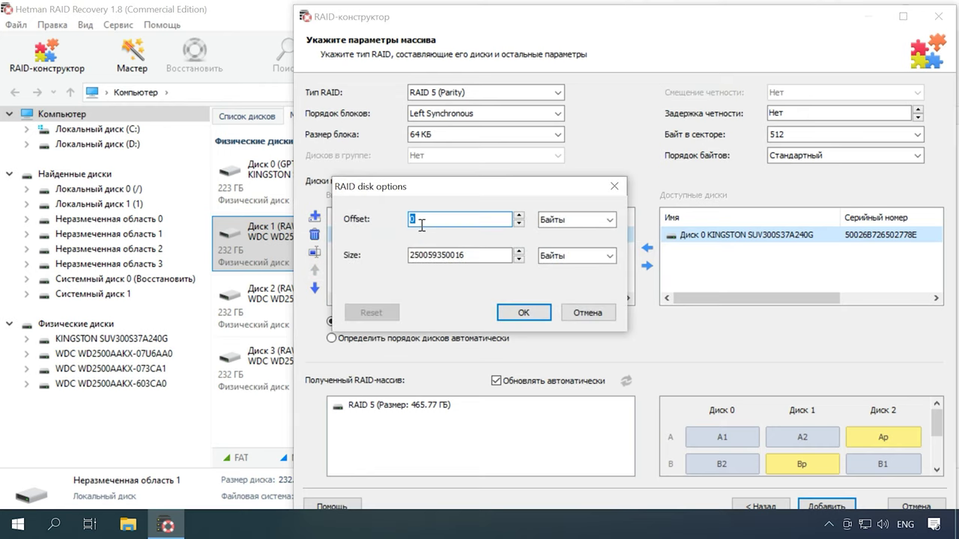
{"action": "type", "text": "26624"}
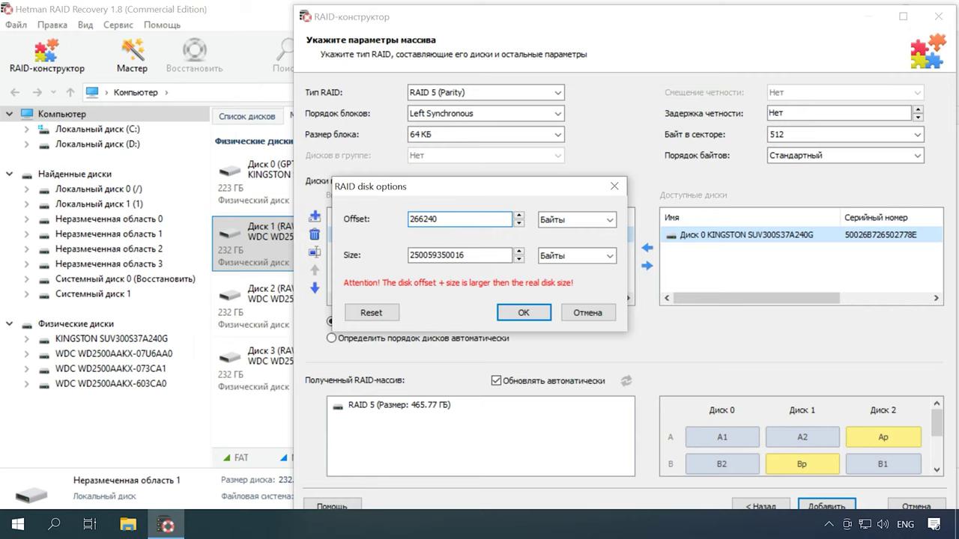
{"action": "left_click", "coordinate": [523, 313]}
Set the offsets of Disk 3 and Disk 2 to 266240 bytes each.
{"action": "left_click", "coordinate": [373, 251]}
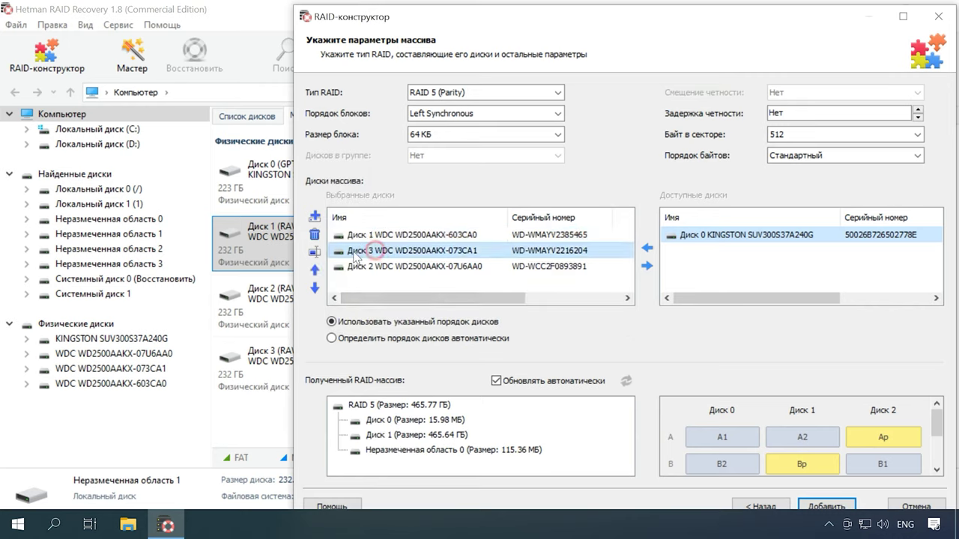
{"action": "left_click", "coordinate": [315, 252]}
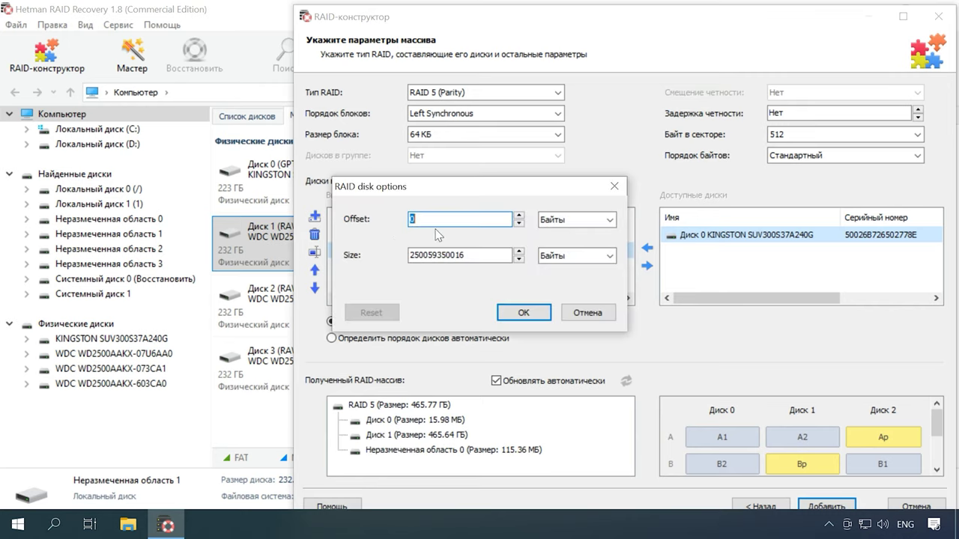
{"action": "type", "text": "26624"}
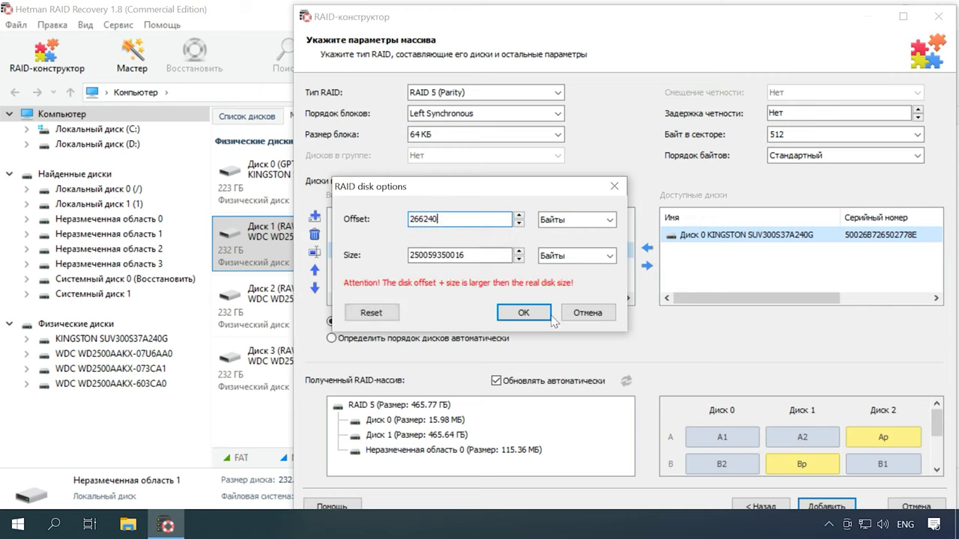
{"action": "left_click", "coordinate": [523, 313]}
{"action": "left_click", "coordinate": [389, 265]}
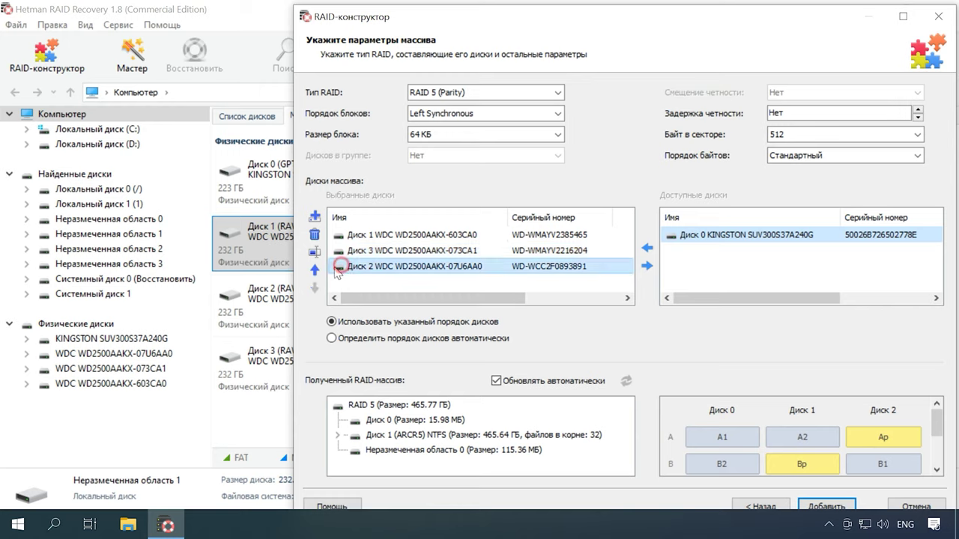
{"action": "left_click", "coordinate": [314, 252]}
{"action": "type", "text": "266240"}
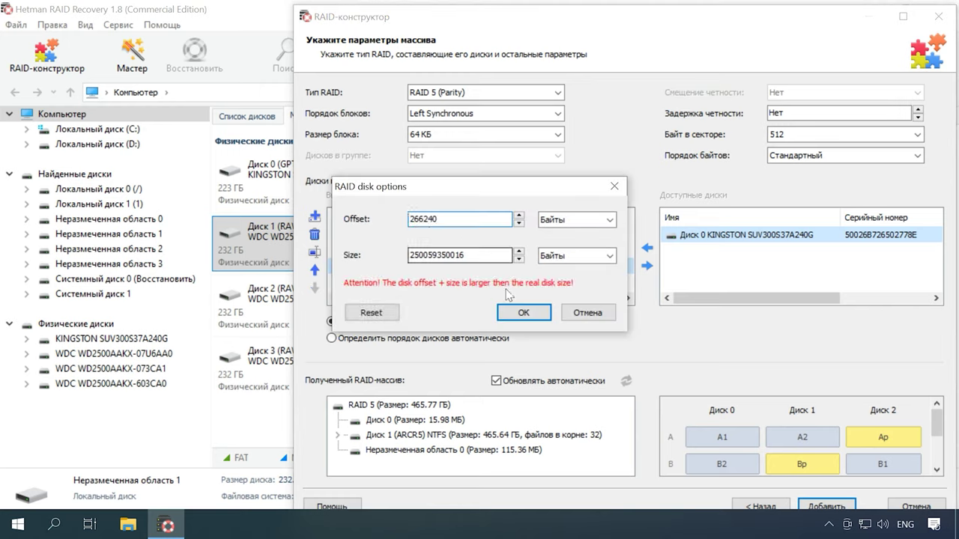
{"action": "left_click", "coordinate": [517, 312]}
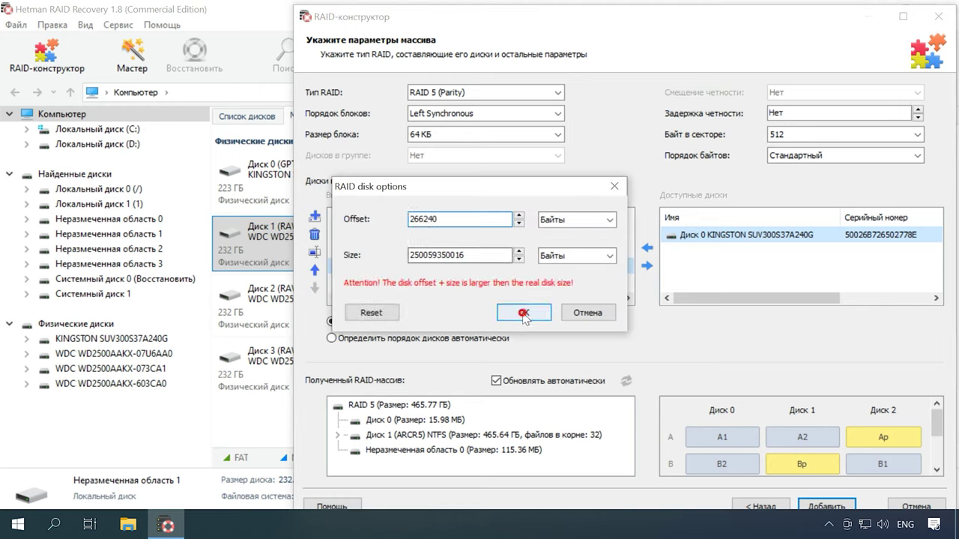
Expand the ARCR5 NTFS volume in the resulting array to check its files and add the RAID 5 array.
{"action": "left_click", "coordinate": [445, 437]}
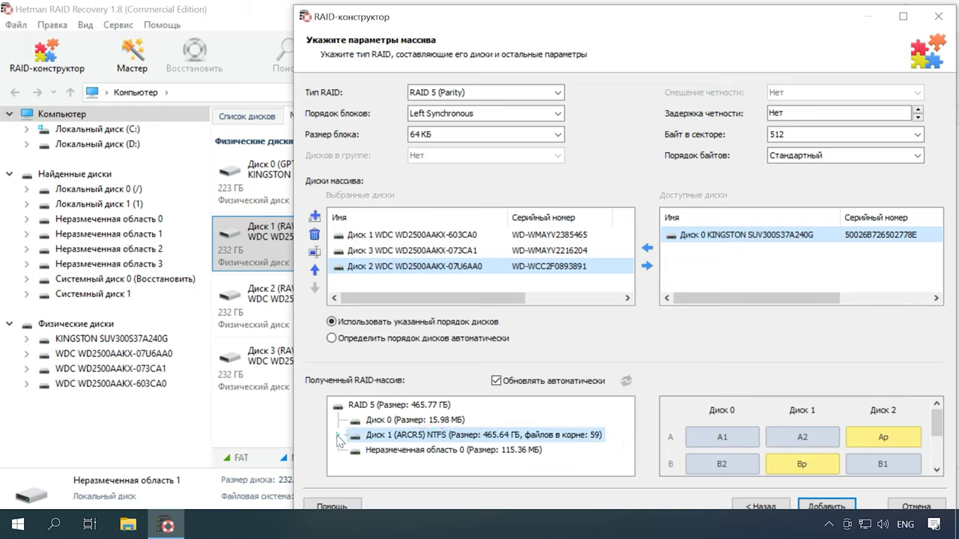
{"action": "left_click", "coordinate": [337, 435]}
{"action": "mouse_move", "coordinate": [627, 418]}
{"action": "left_mouse_down"}
{"action": "mouse_move", "coordinate": [628, 429]}
{"action": "mouse_move", "coordinate": [628, 418]}
{"action": "left_mouse_up"}
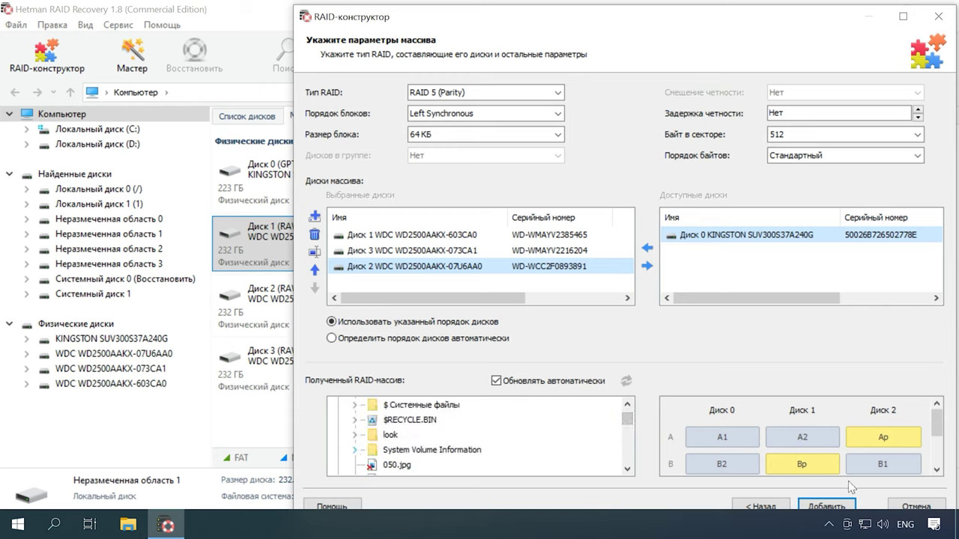
{"action": "left_click", "coordinate": [846, 509]}
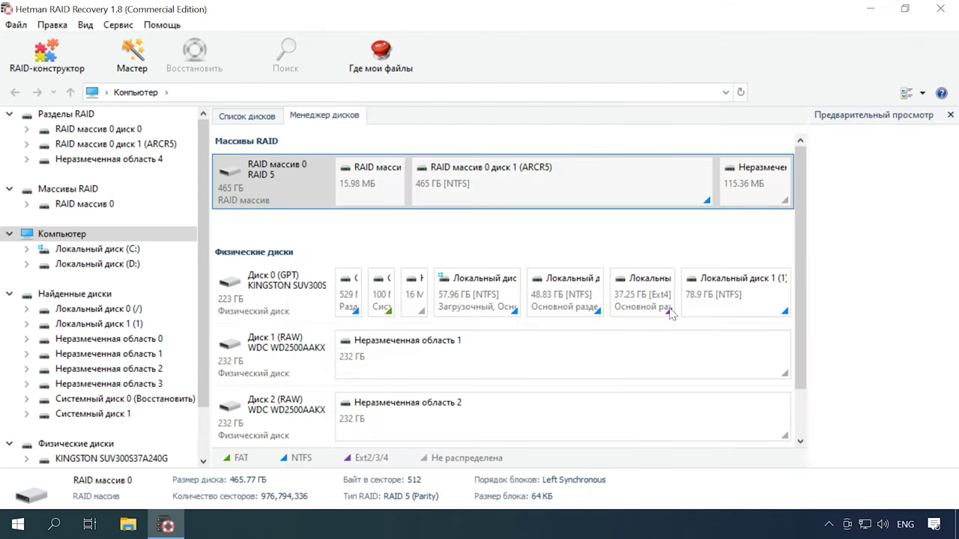
Open the array's ARCR5 partition with a quick scan (Быстрое сканирование) and finish the wizard to list its files.
{"action": "left_click", "coordinate": [488, 189]}
{"action": "right_click", "coordinate": [487, 189]}
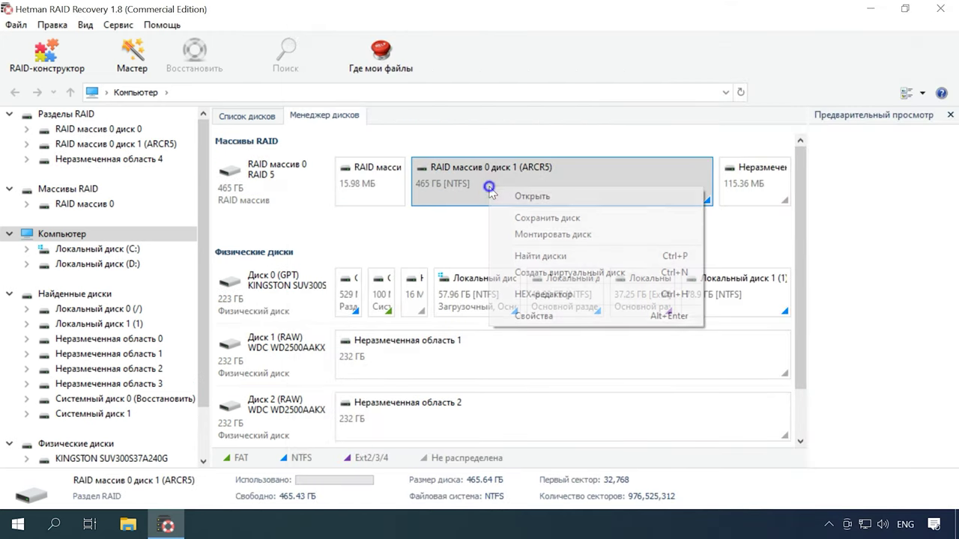
{"action": "left_click", "coordinate": [535, 197]}
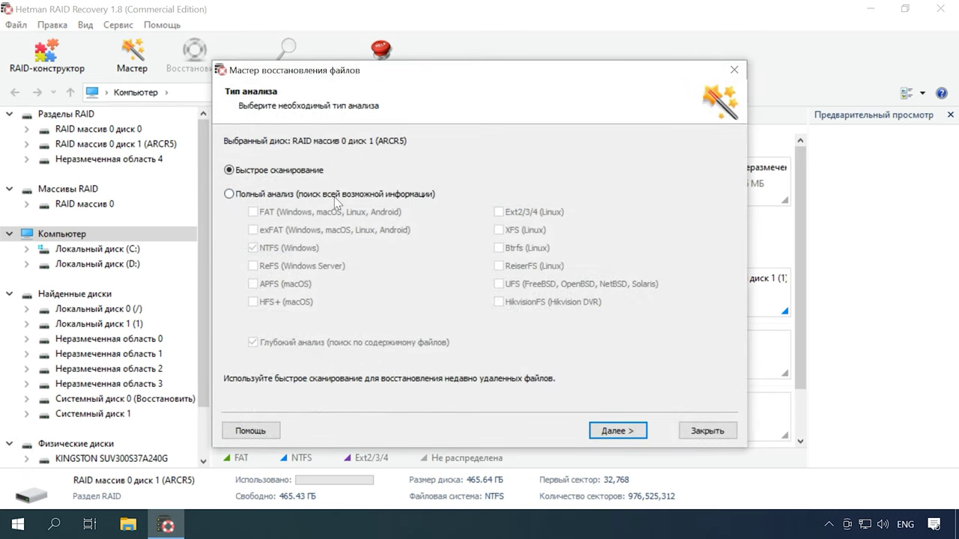
{"action": "left_click", "coordinate": [617, 433]}
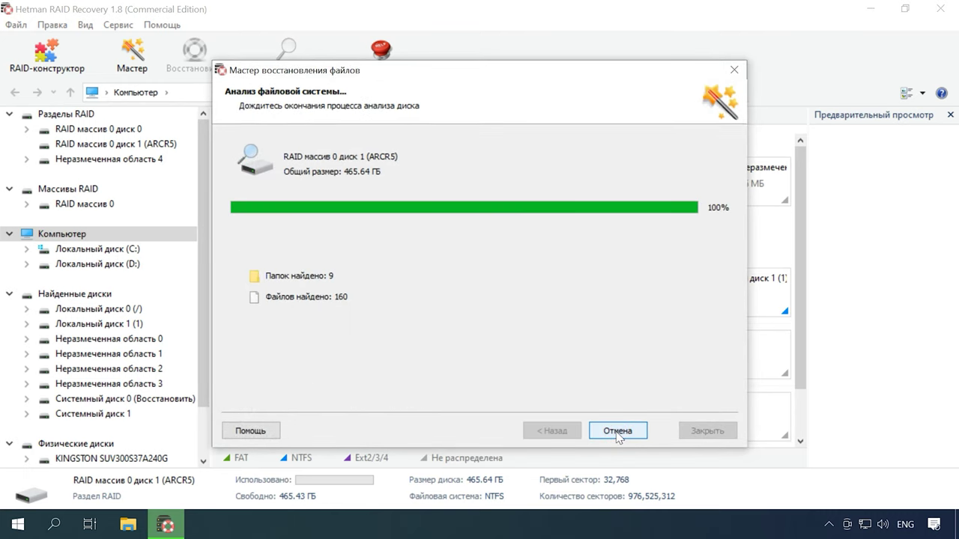
{"action": "left_click", "coordinate": [619, 433]}
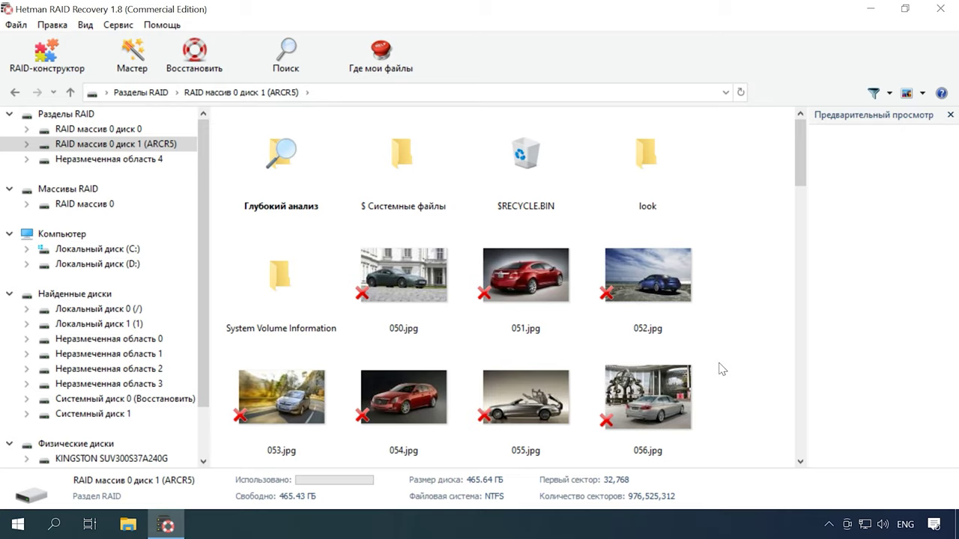
Recover the deleted image 053.jpg by saving it to the hard disk, and clear the file selection.
{"action": "left_click", "coordinate": [291, 398]}
{"action": "left_click", "coordinate": [190, 68]}
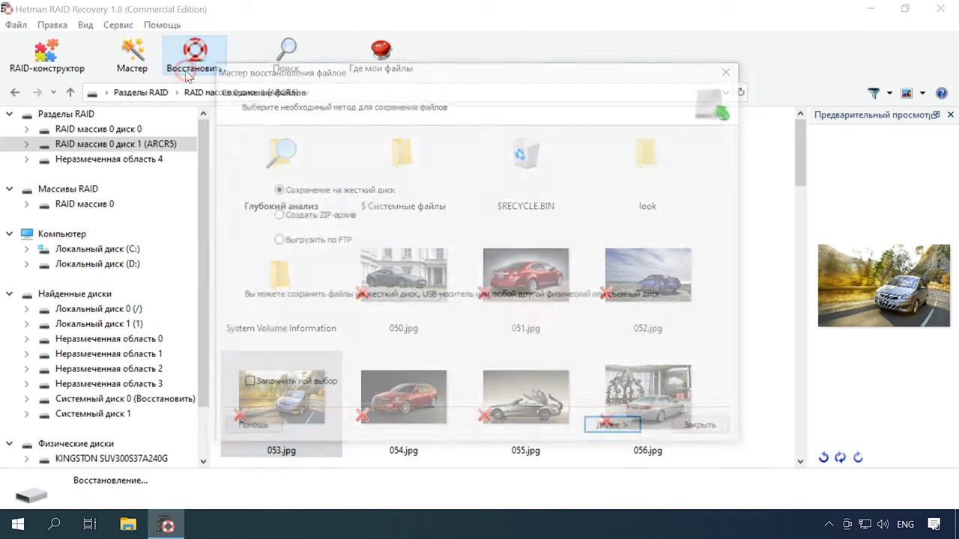
{"action": "left_click", "coordinate": [618, 432]}
{"action": "left_click", "coordinate": [618, 432]}
{"action": "left_click", "coordinate": [618, 431]}
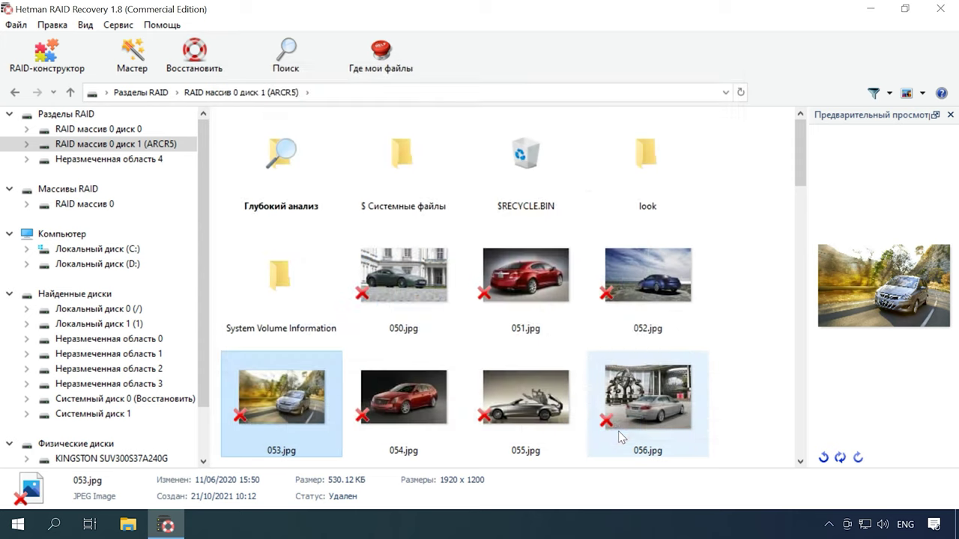
{"action": "left_click", "coordinate": [747, 436]}
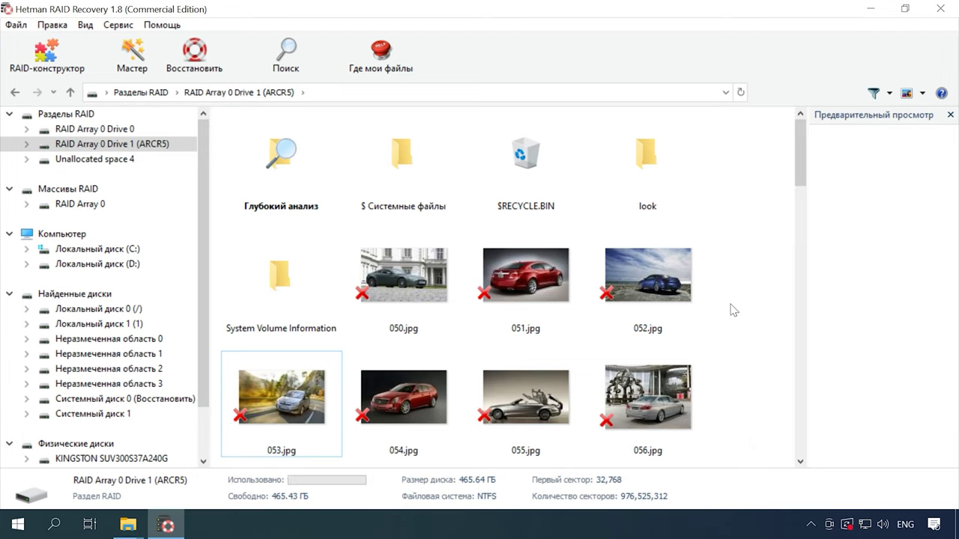
Start creating a disk image of the ARCR5 volume and choose the partial size option (Частично) with the range starting at sector 0.
{"action": "left_click", "coordinate": [117, 24]}
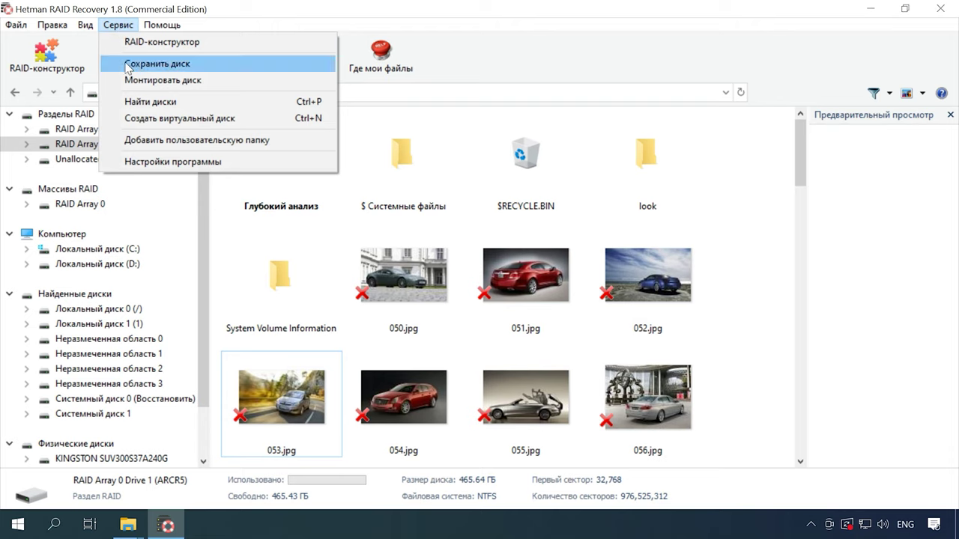
{"action": "left_click", "coordinate": [162, 66]}
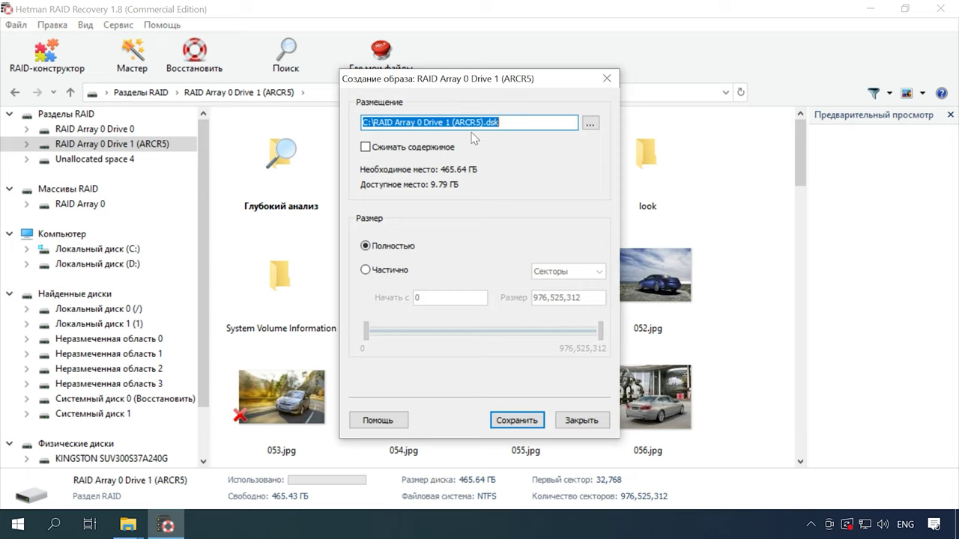
{"action": "left_click", "coordinate": [389, 270]}
{"action": "mouse_move", "coordinate": [368, 332]}
{"action": "left_mouse_down"}
{"action": "mouse_move", "coordinate": [399, 330]}
{"action": "mouse_move", "coordinate": [362, 331]}
{"action": "left_mouse_up"}
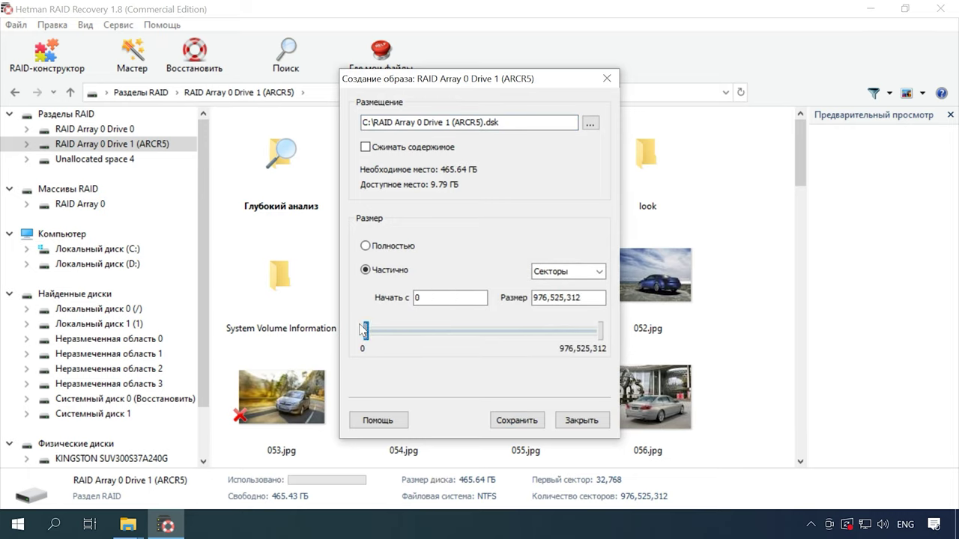